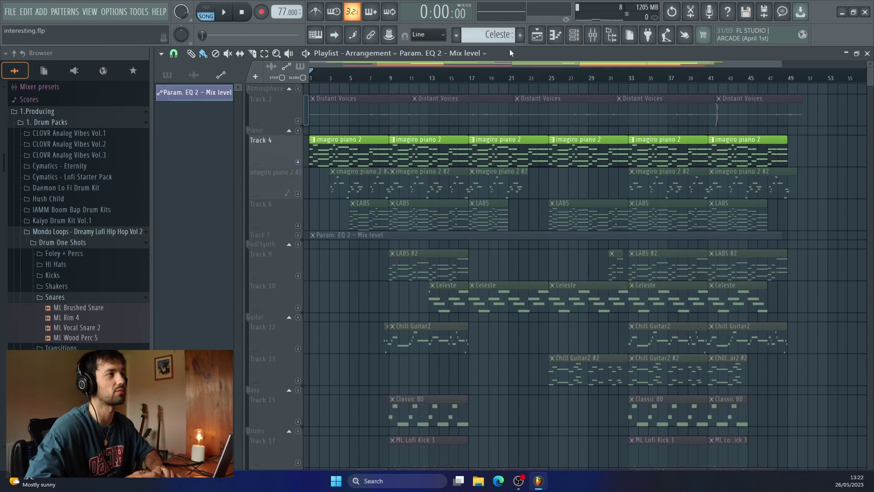
# - Preview the imagiro piano 2 chords through bar 8, including the E5 C5 G4 C4 chord
pyautogui.doubleClick(334, 151)
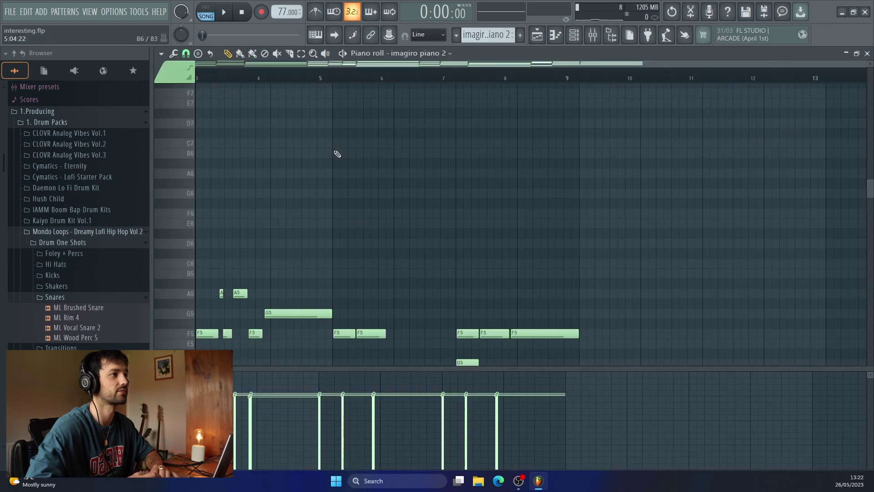
pyautogui.click(202, 192)
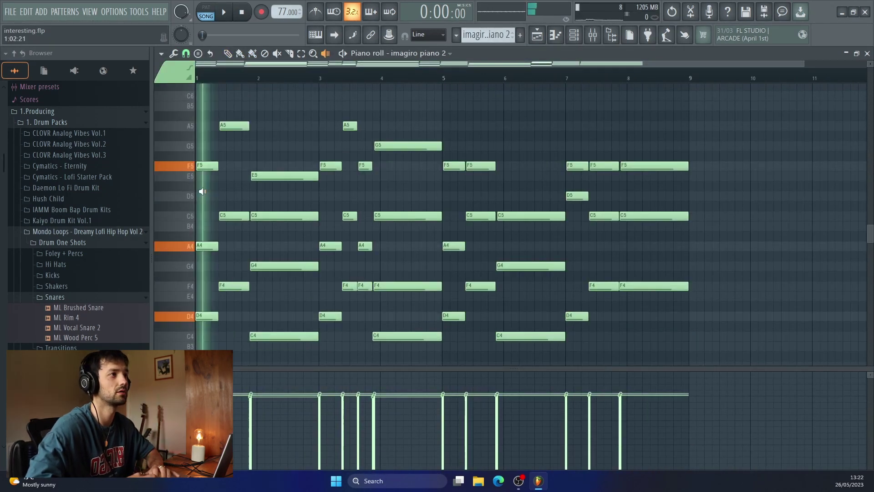
pyautogui.moveTo(202, 191); pyautogui.dragTo(232, 188)
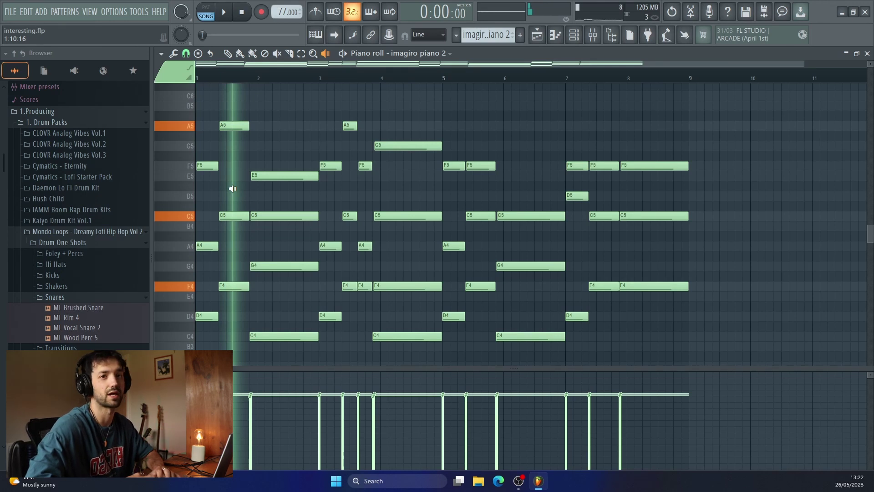
pyautogui.click(286, 239)
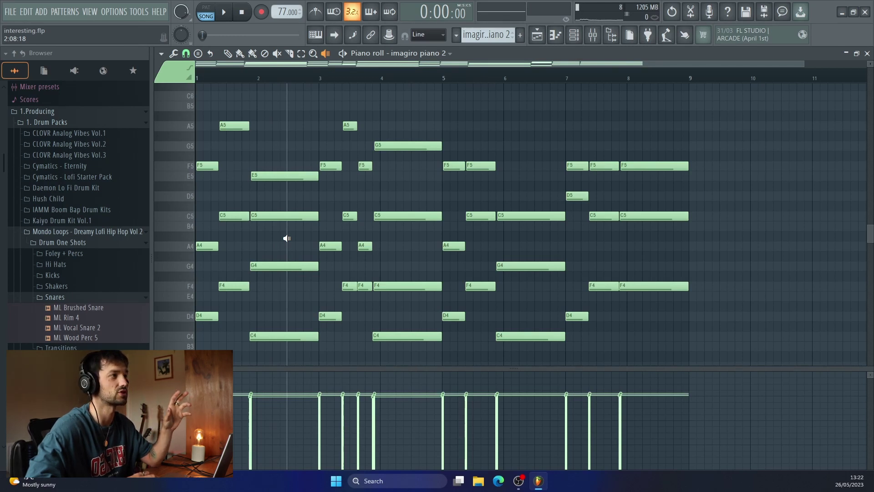
pyautogui.moveTo(287, 239); pyautogui.dragTo(648, 234)
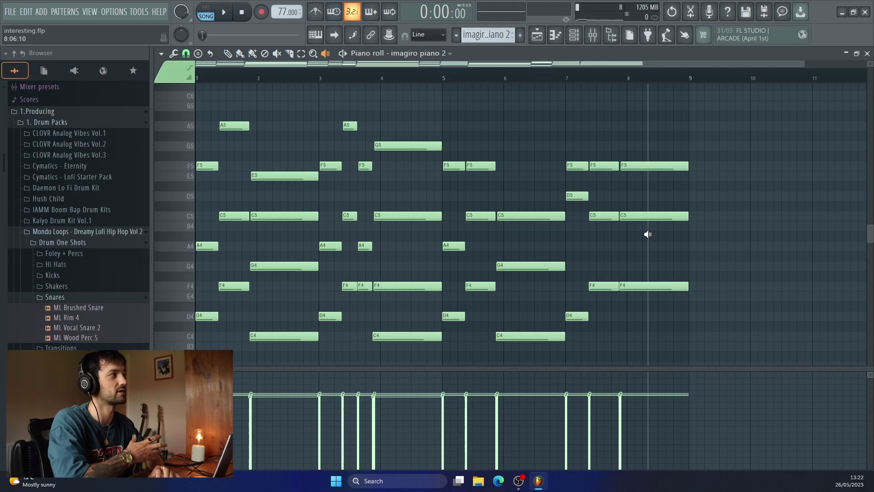
pyautogui.scroll(-2, 648, 234)
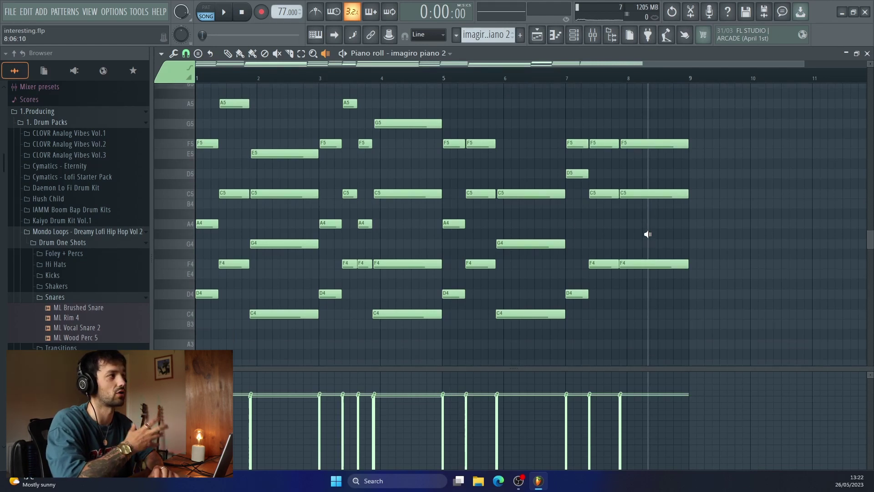
pyautogui.click(648, 234)
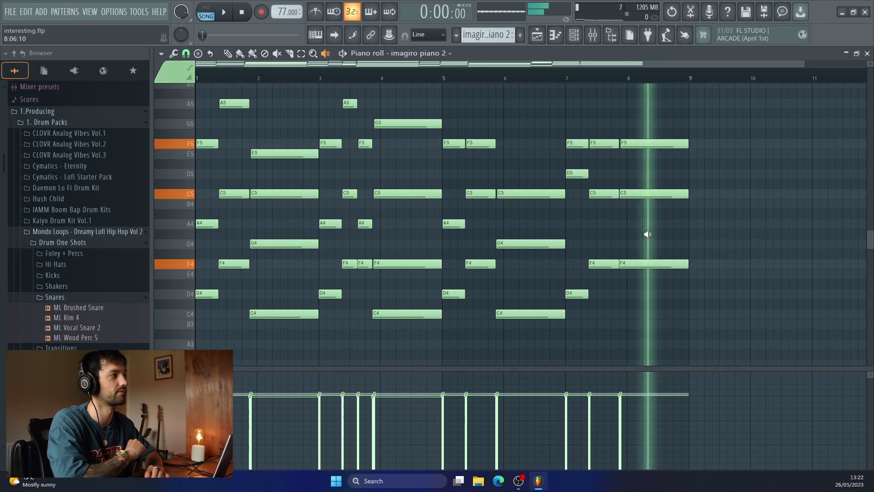
pyautogui.scroll(2, 647, 234)
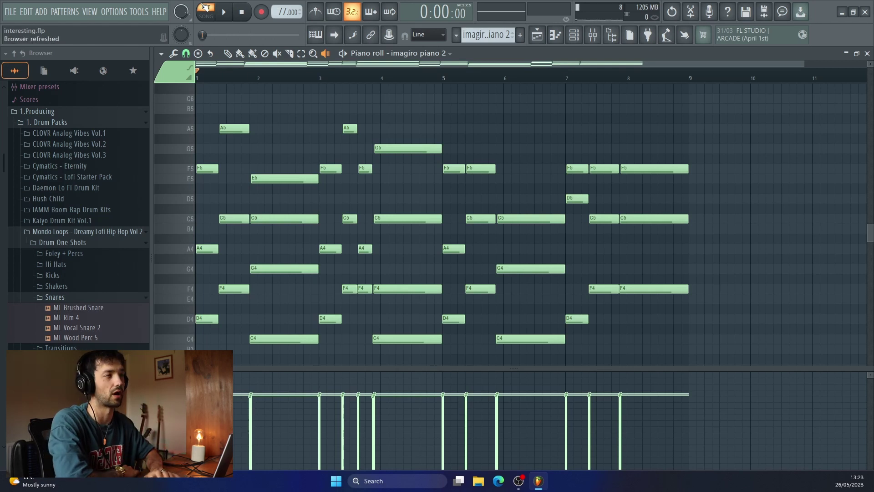
# - Play and stop the piano pattern, then bring up its mixer insert
pyautogui.press('space')
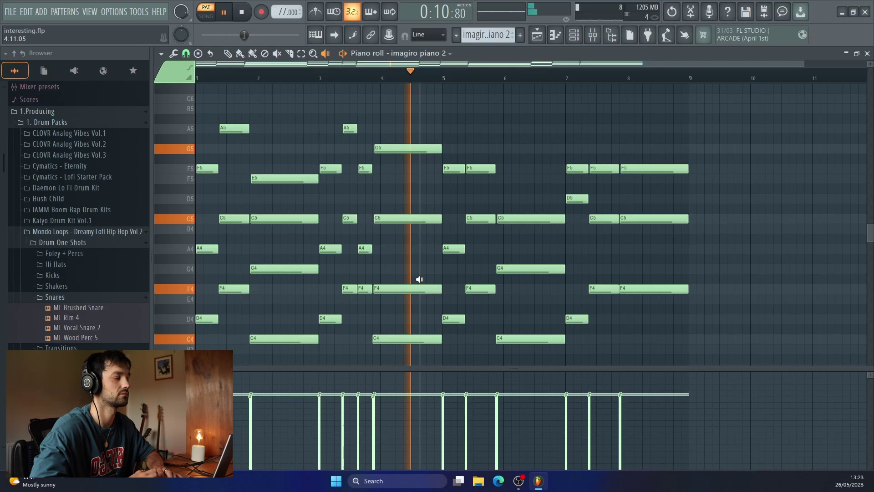
pyautogui.press('space')
pyautogui.press('F9')
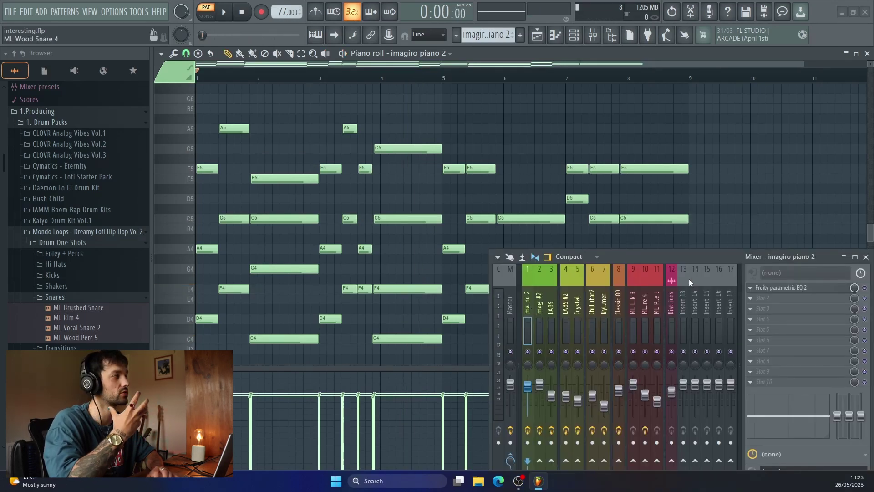
# - Review the piano's Fruity parametric EQ 2 curve, close it, and return to the Playlist
pyautogui.click(814, 292)
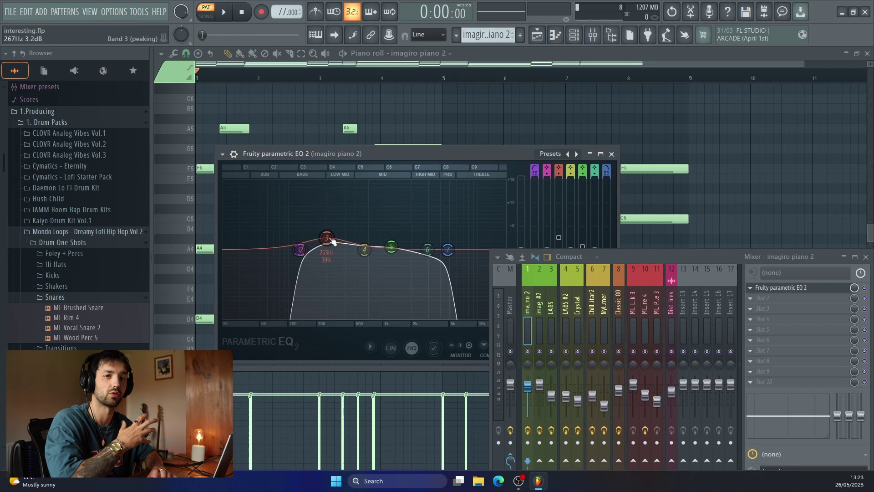
pyautogui.click(612, 153)
pyautogui.press('F5')
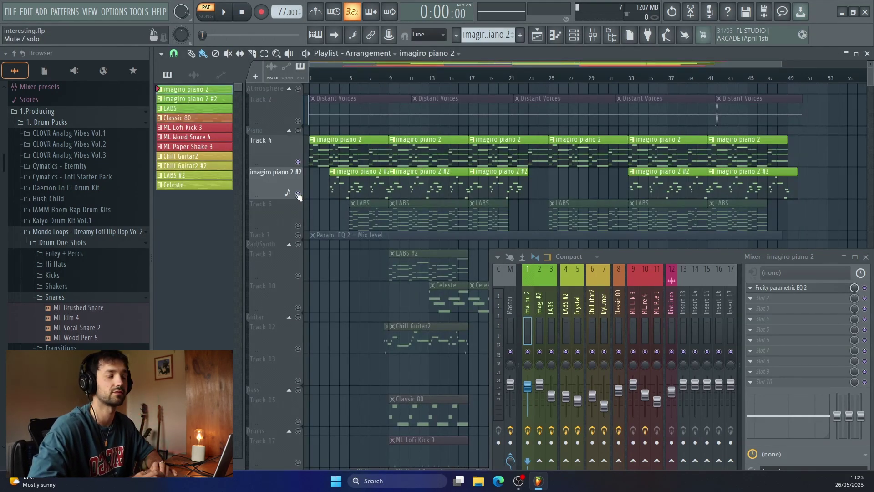
# - Check the imagiro piano 2 #2 pattern, then play the song from bar 9 in song mode and stop
pyautogui.doubleClick(353, 189)
pyautogui.press('F5')
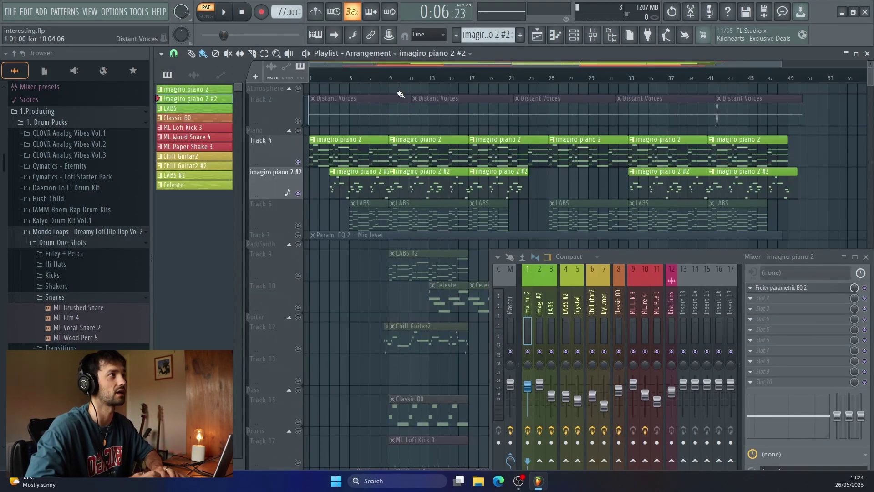
pyautogui.press('l')
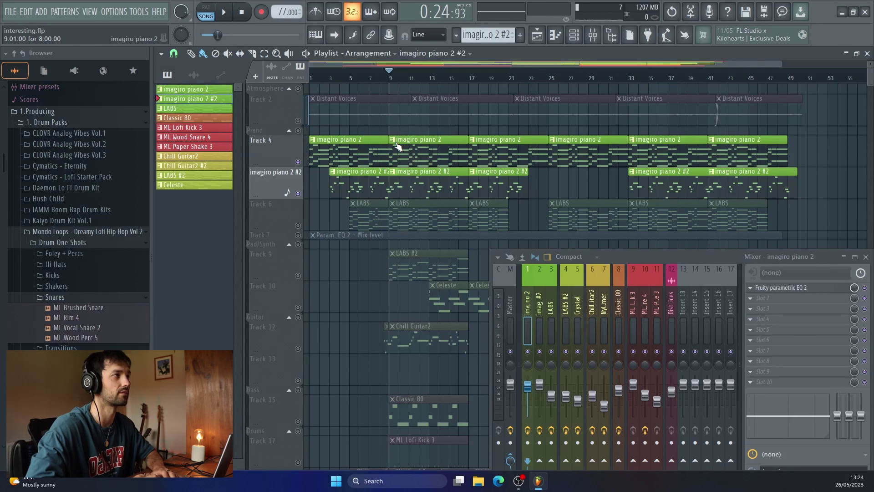
pyautogui.press('space')
pyautogui.keyDown('ctrl'); pyautogui.scroll(4, 397, 145); pyautogui.keyUp('ctrl')
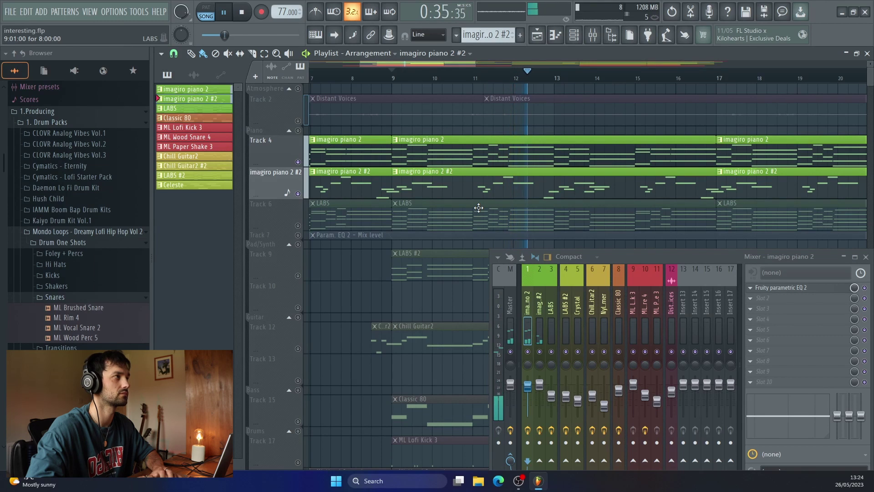
pyautogui.press('space')
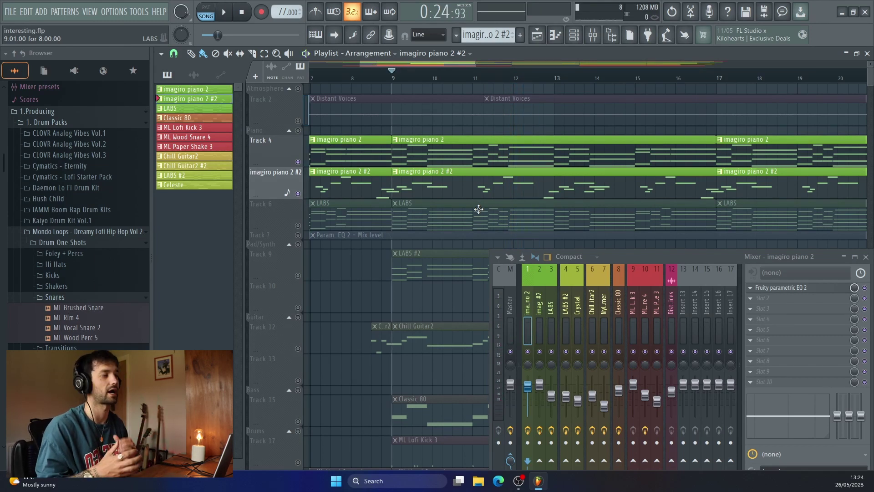
# - On mixer insert 2, review Fruity parametric EQ 2 and ValhallaSupermassive, then close Supermassive
pyautogui.click(540, 309)
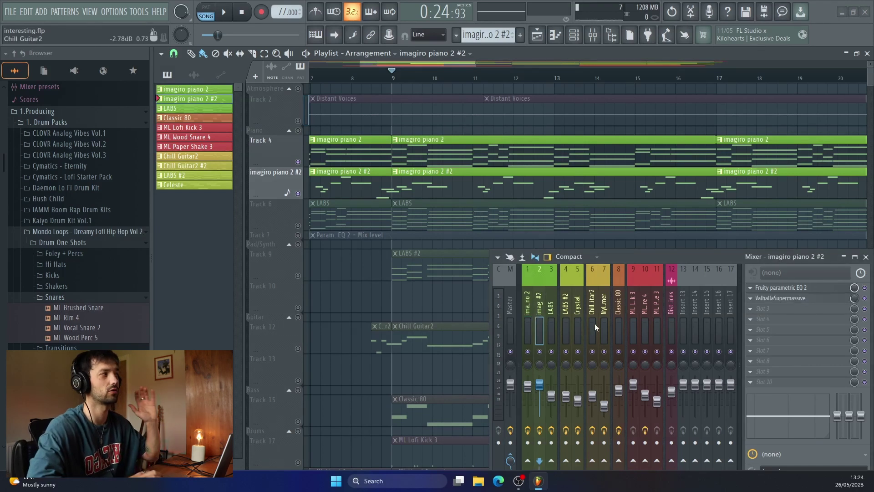
pyautogui.click(780, 287)
pyautogui.moveTo(696, 256); pyautogui.dragTo(713, 371)
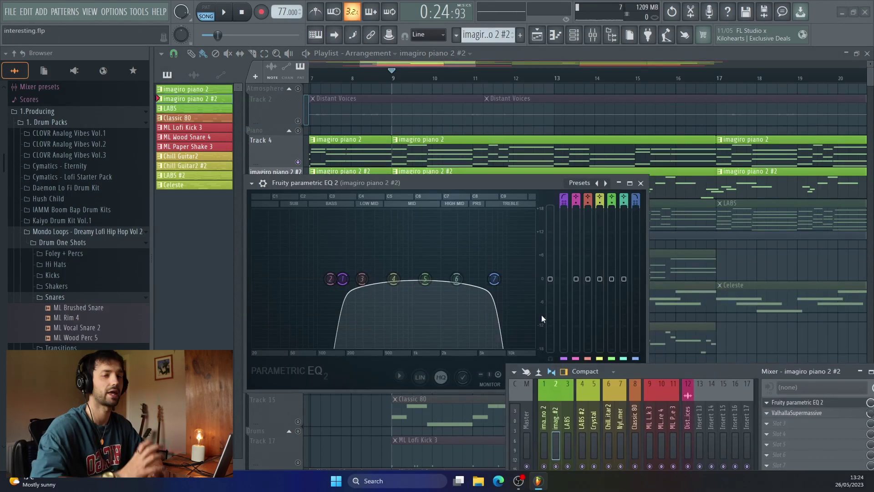
pyautogui.click(796, 412)
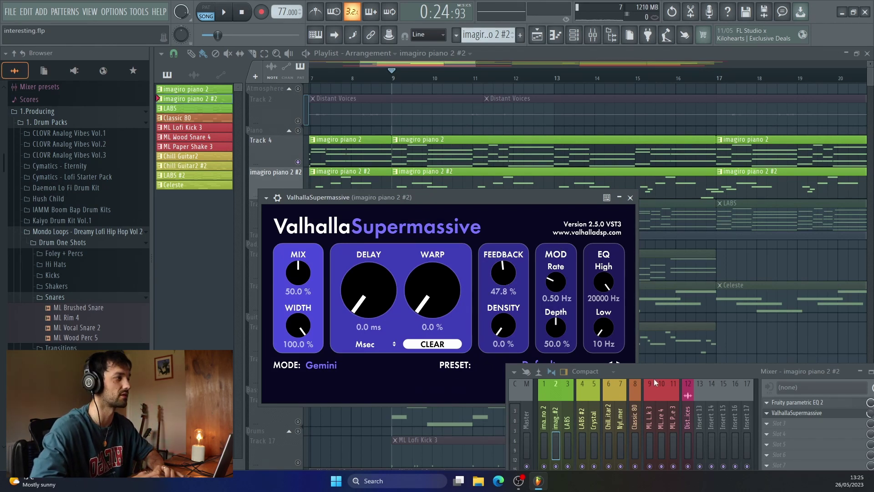
pyautogui.moveTo(637, 371); pyautogui.dragTo(515, 290)
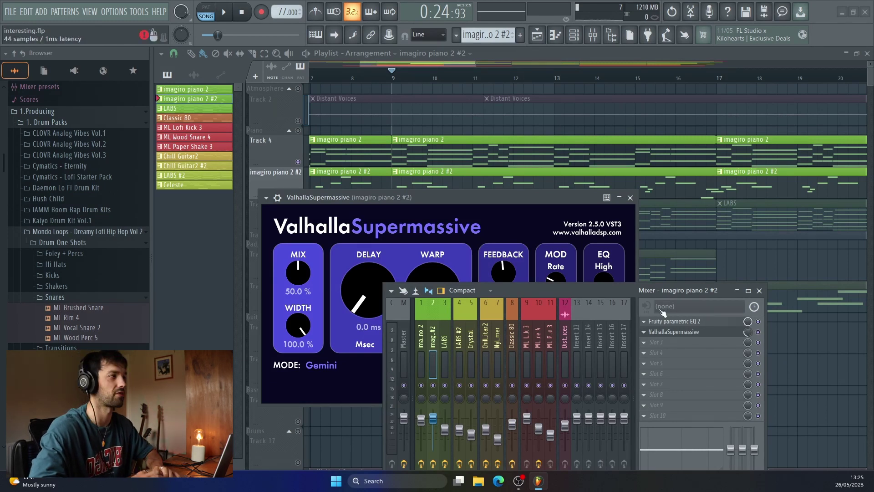
pyautogui.click(631, 197)
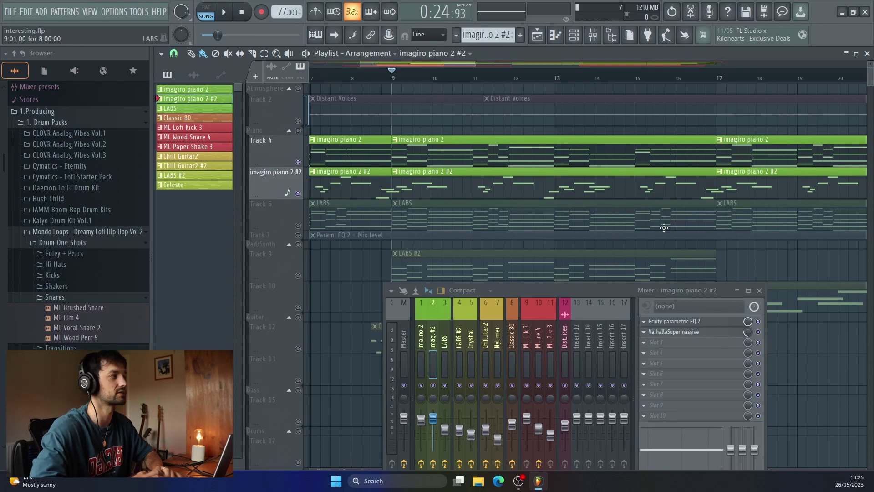
# - Close the mixer and unmute the LABS track (Track 6)
pyautogui.click(759, 290)
pyautogui.scroll(-2, 545, 255)
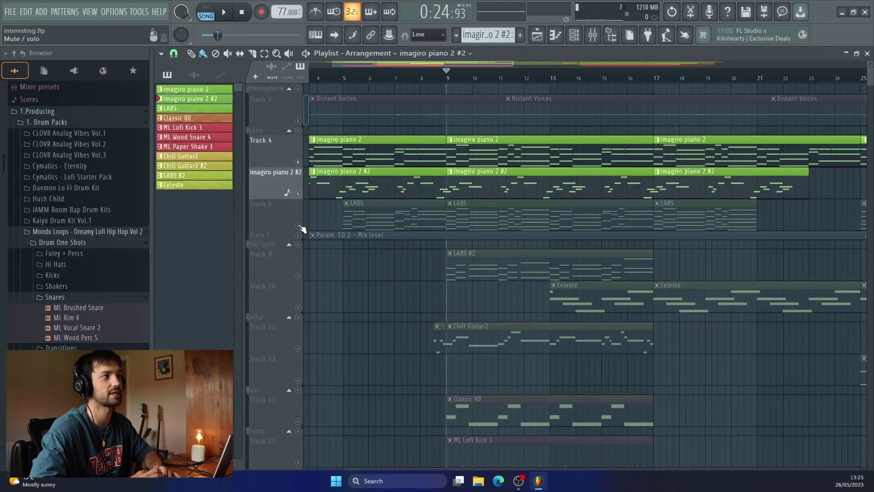
pyautogui.click(298, 226)
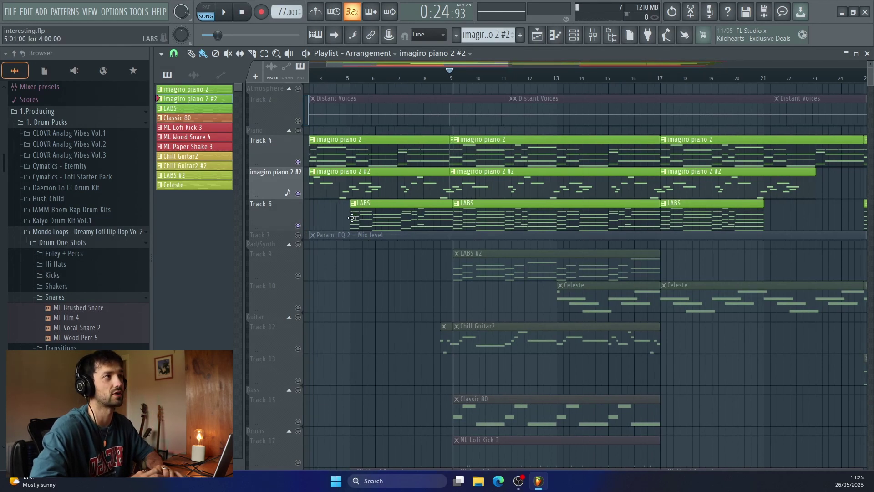
# - Look through the LABS chord notes in the piano roll
pyautogui.doubleClick(403, 219)
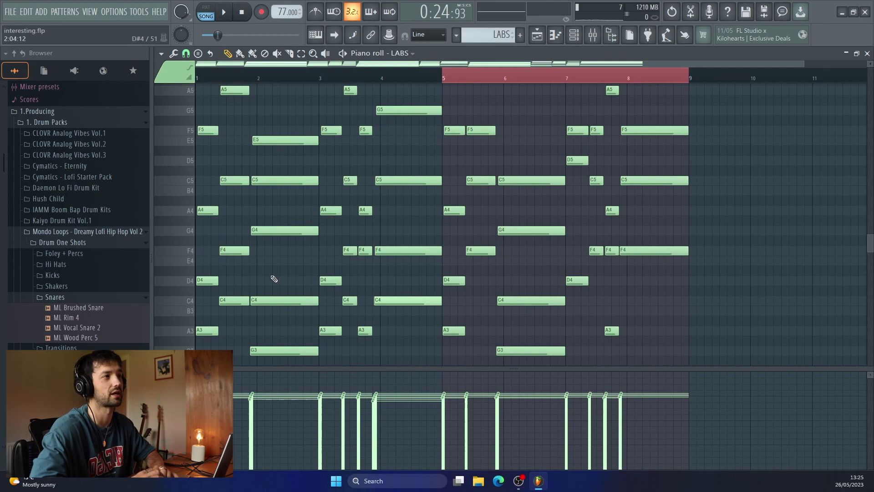
pyautogui.scroll(3, 274, 279)
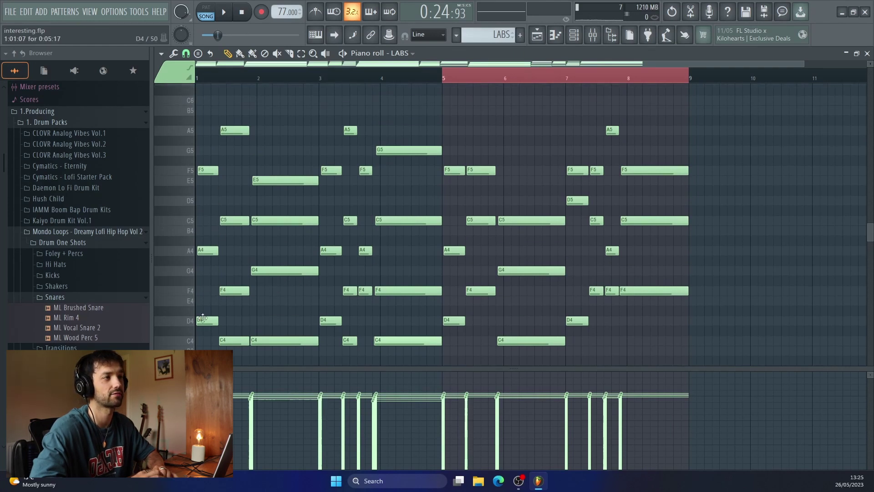
pyautogui.scroll(-6, 203, 317)
pyautogui.scroll(-3, 206, 302)
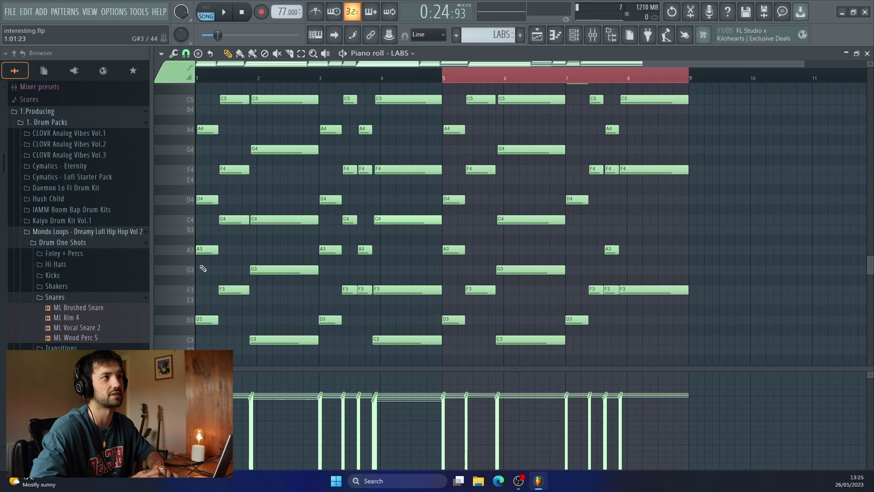
pyautogui.scroll(2, 208, 315)
pyautogui.scroll(-1, 208, 319)
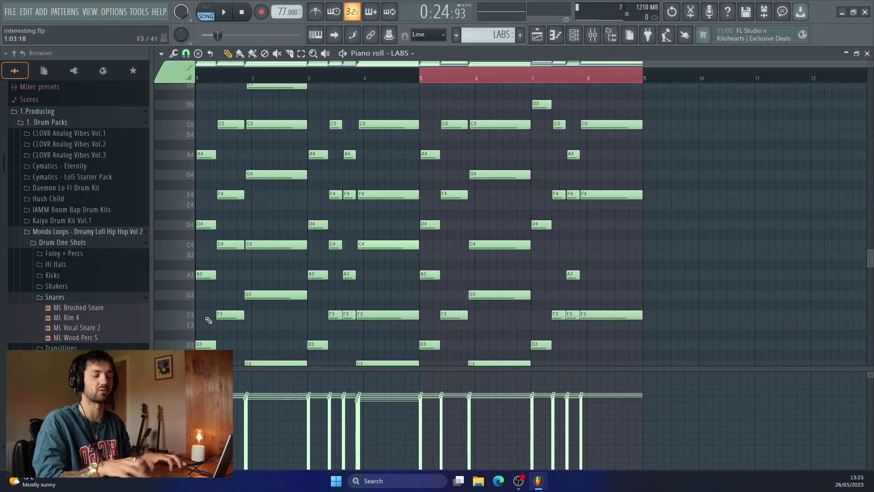
pyautogui.scroll(2, 208, 321)
# - Play the arrangement from just before bar 3 to hear pianos and LABS chords, then stop
pyautogui.click(537, 36)
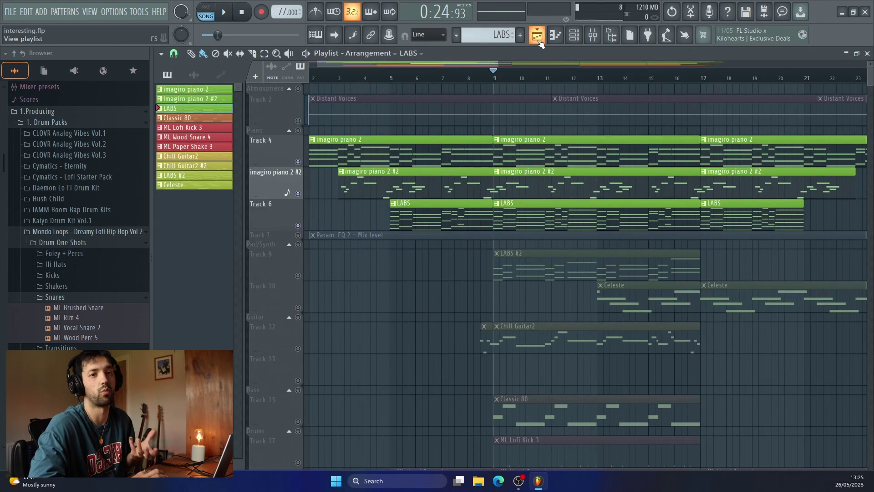
pyautogui.moveTo(391, 79); pyautogui.dragTo(341, 86)
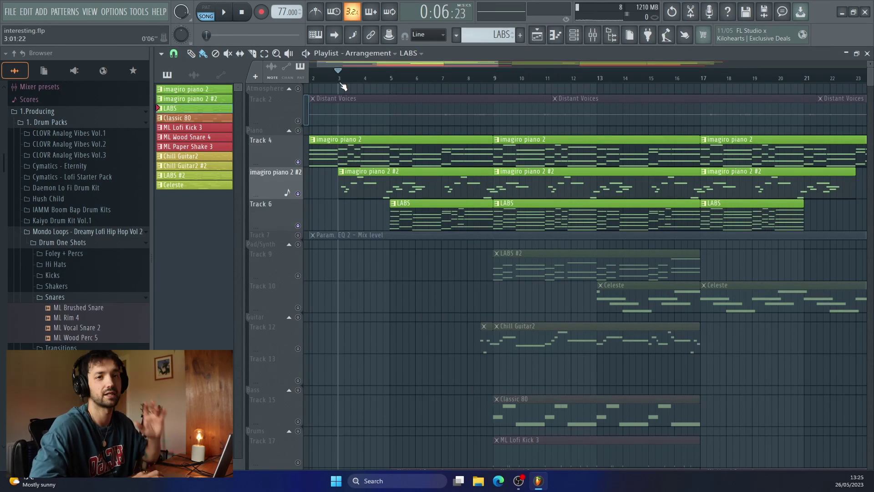
pyautogui.press('space')
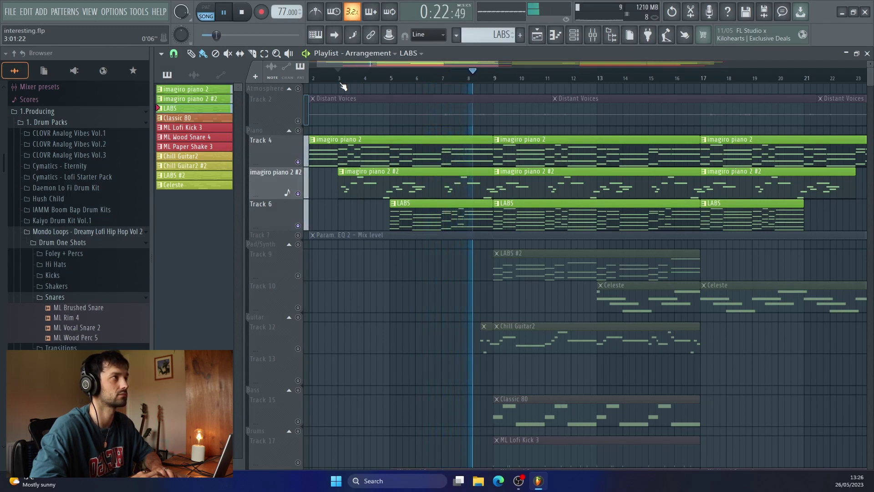
pyautogui.press('space')
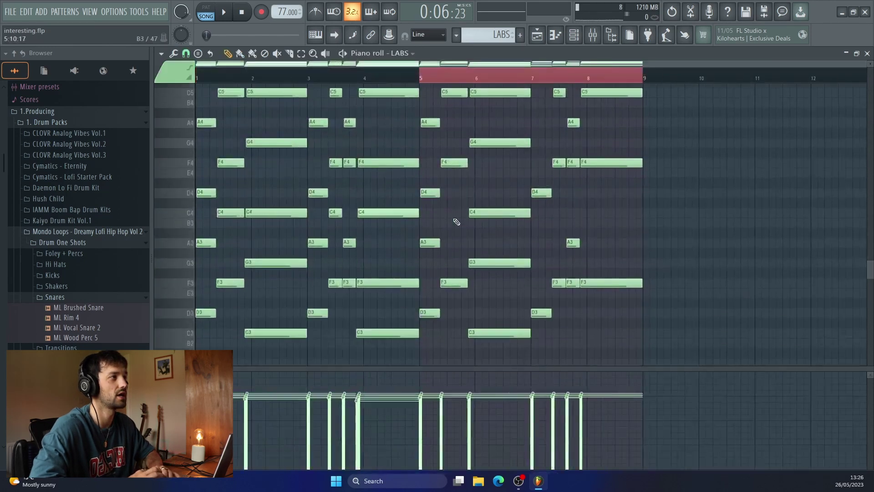
pyautogui.scroll(-2, 499, 151)
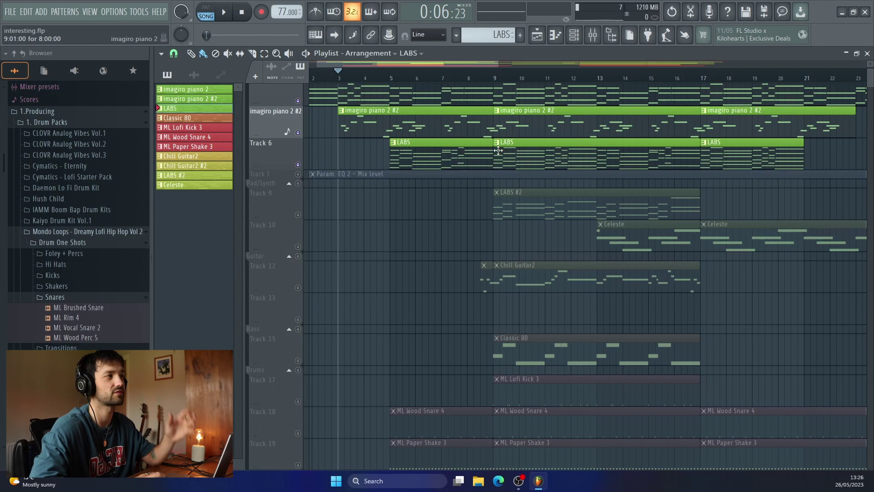
pyautogui.scroll(3, 451, 266)
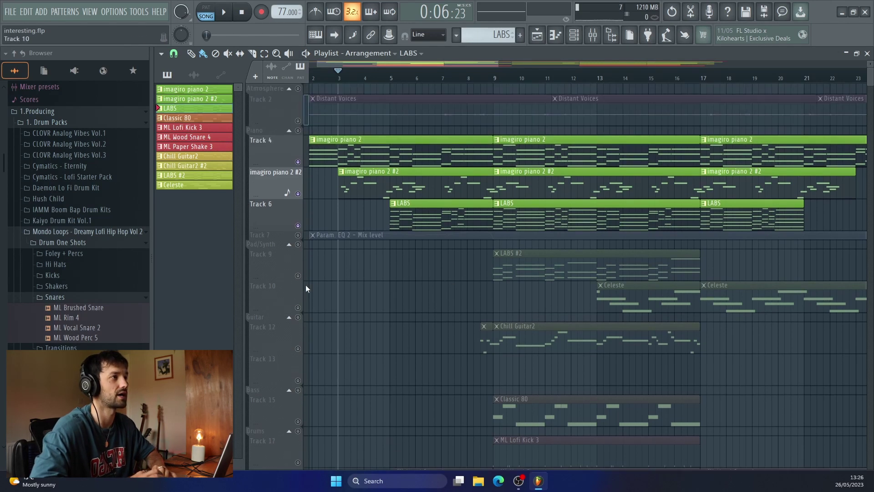
# - Unmute Track 9 and confirm LABS #2 uses the Pedal Pads: Azure Piano preset
pyautogui.click(301, 275)
pyautogui.press('F6')
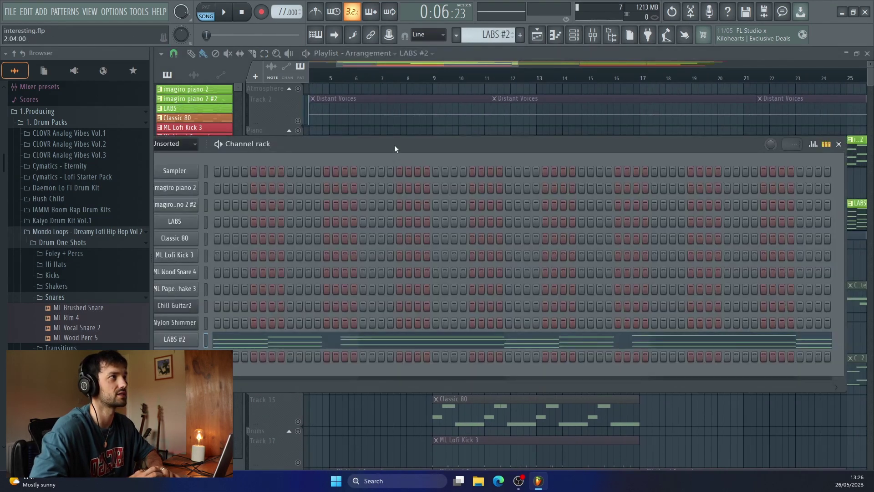
pyautogui.click(261, 340)
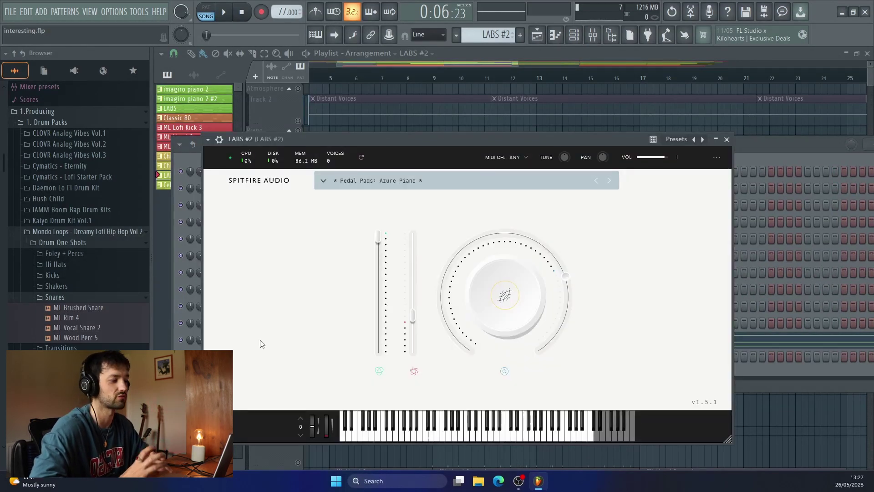
pyautogui.click(726, 138)
pyautogui.click(717, 142)
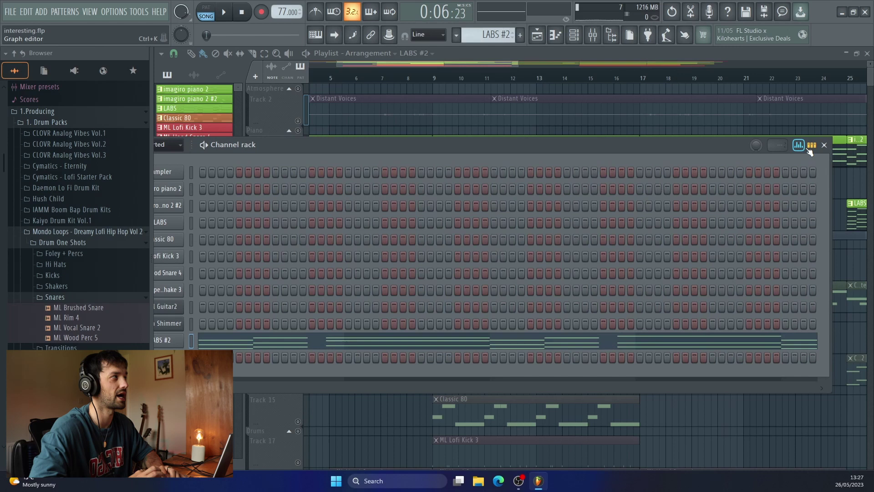
pyautogui.click(822, 144)
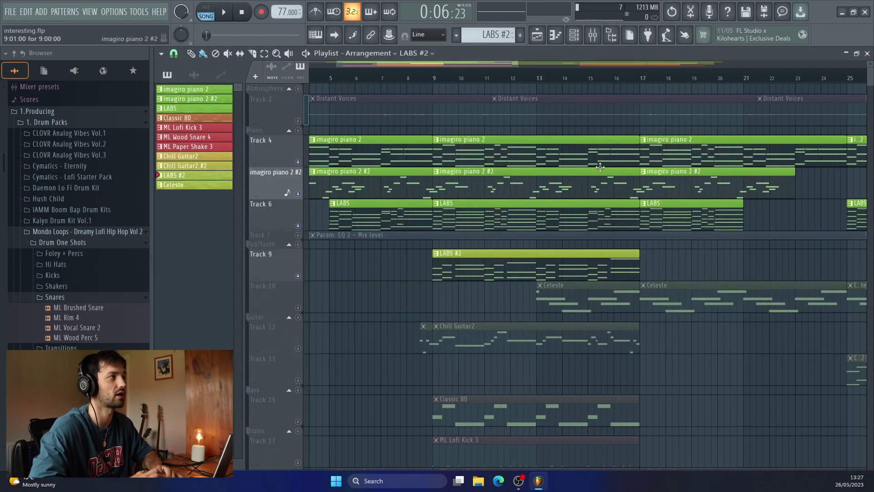
# - Show the LABS #2 pad notes with its mixer insert and play the pattern
pyautogui.doubleClick(610, 270)
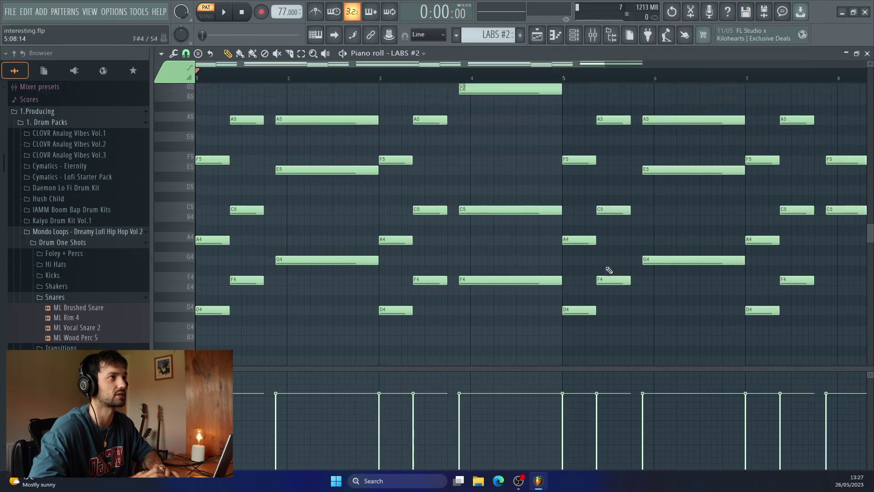
pyautogui.press('F9')
pyautogui.press('space')
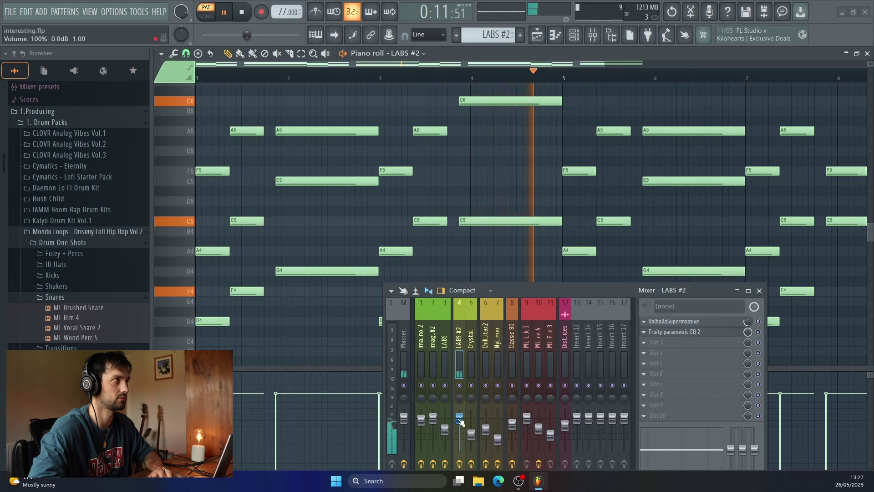
# - Stop playback, review the pad's ValhallaSupermassive and parametric EQ, then return to the Playlist
pyautogui.press('space')
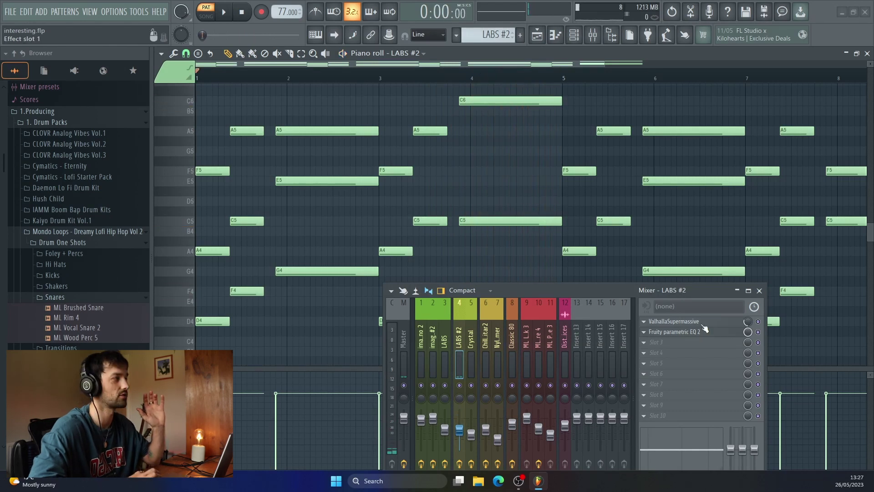
pyautogui.click(687, 322)
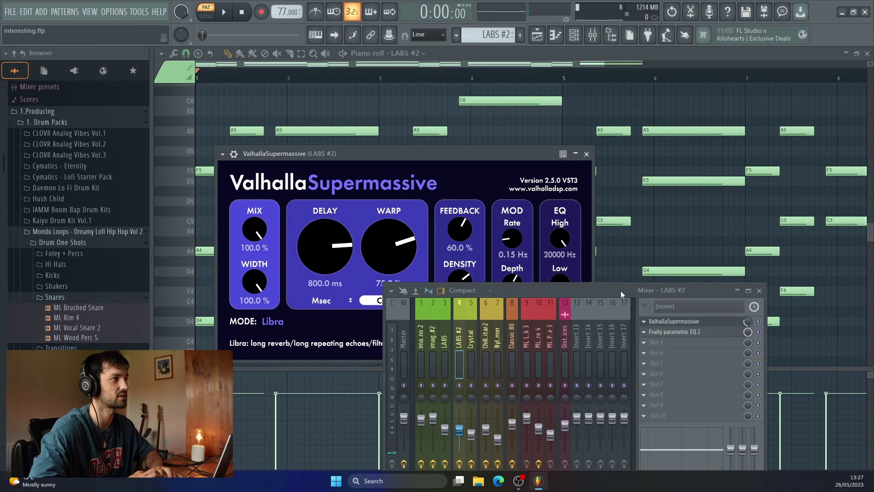
pyautogui.moveTo(621, 291); pyautogui.dragTo(604, 365)
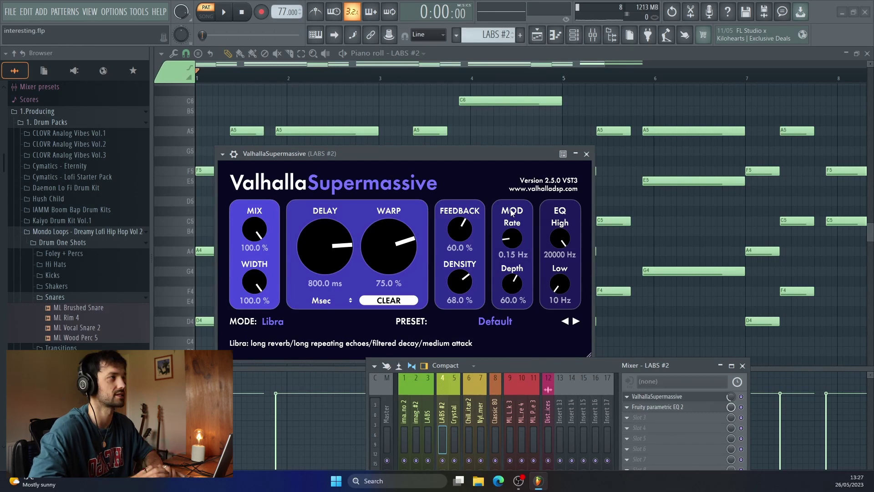
pyautogui.click(587, 153)
pyautogui.click(657, 407)
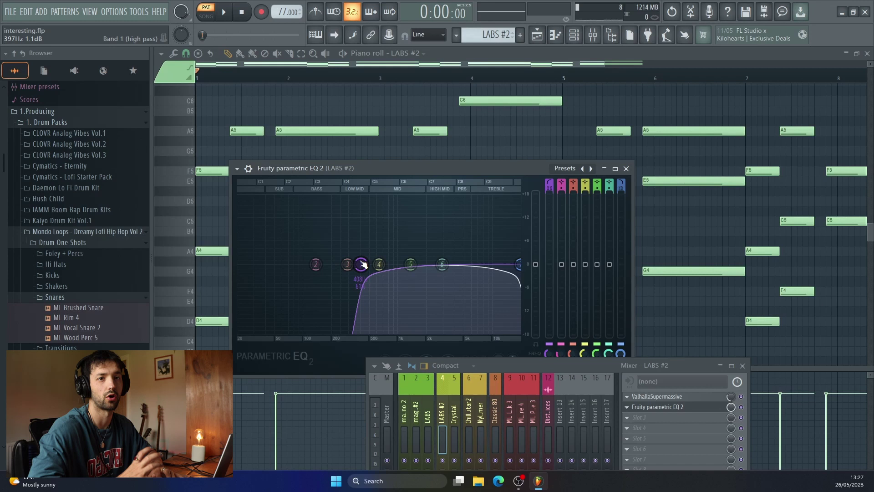
pyautogui.click(626, 169)
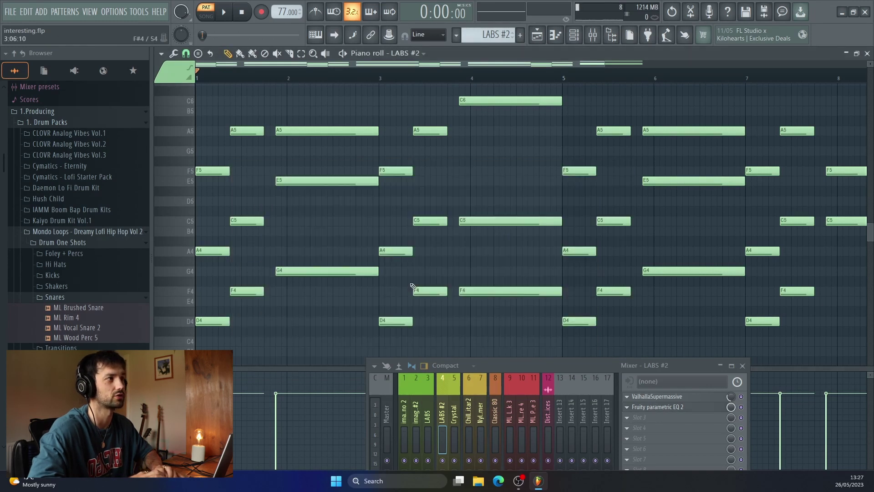
pyautogui.scroll(-3, 413, 285)
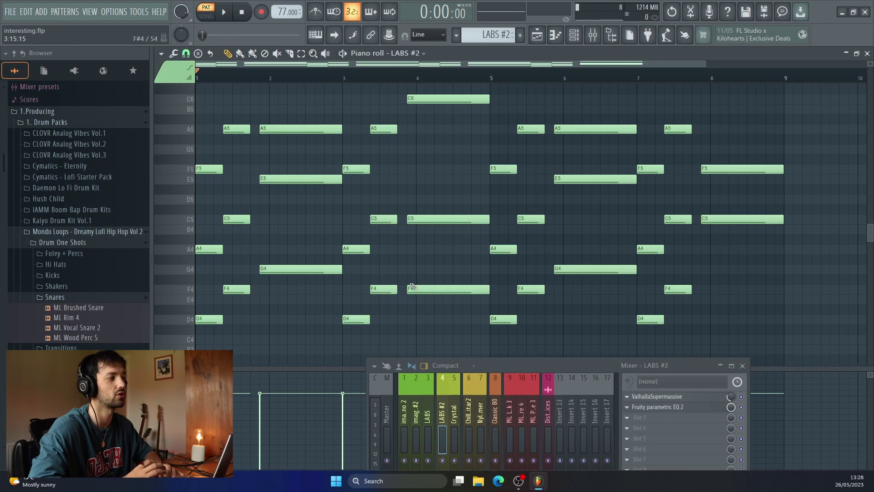
pyautogui.press('F5')
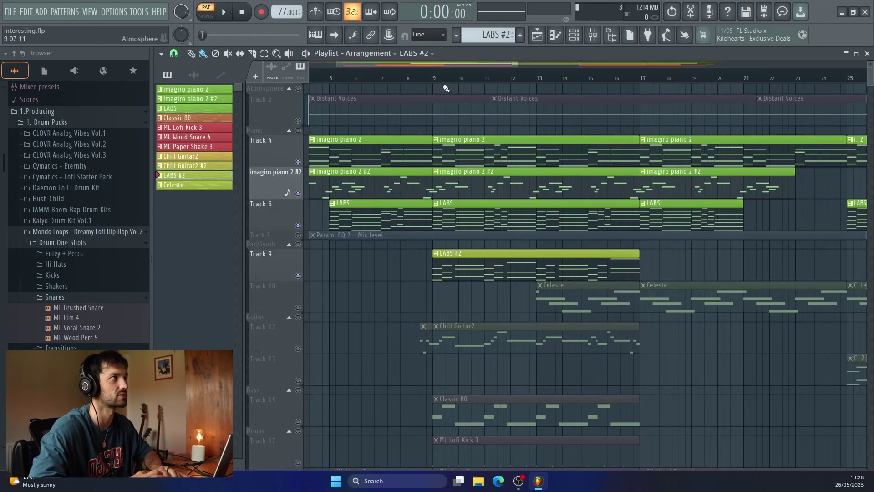
# - Set the song position to bar 9 and start arrangement playback
pyautogui.click(435, 79)
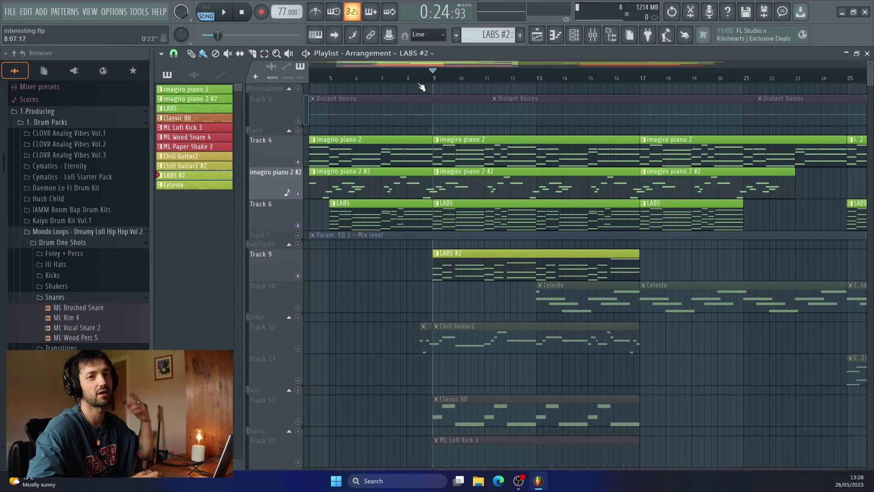
pyautogui.press('space')
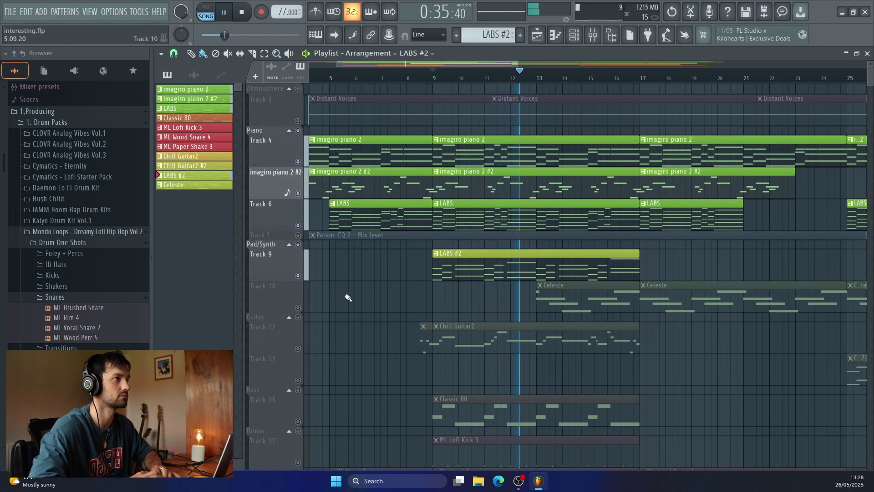
# - Open the Chill Guitar2 notes after confirming its FLEX instrument uses the Chill Guitar preset
pyautogui.press('space')
pyautogui.doubleClick(455, 326)
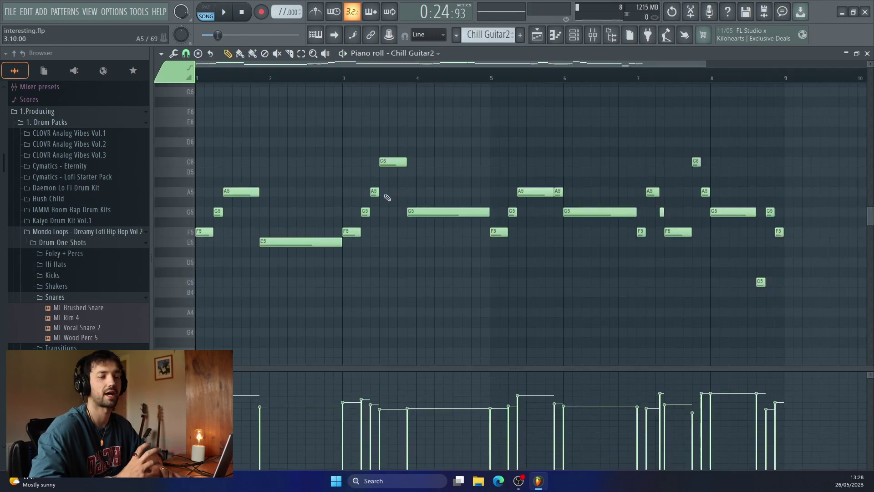
pyautogui.click(710, 124)
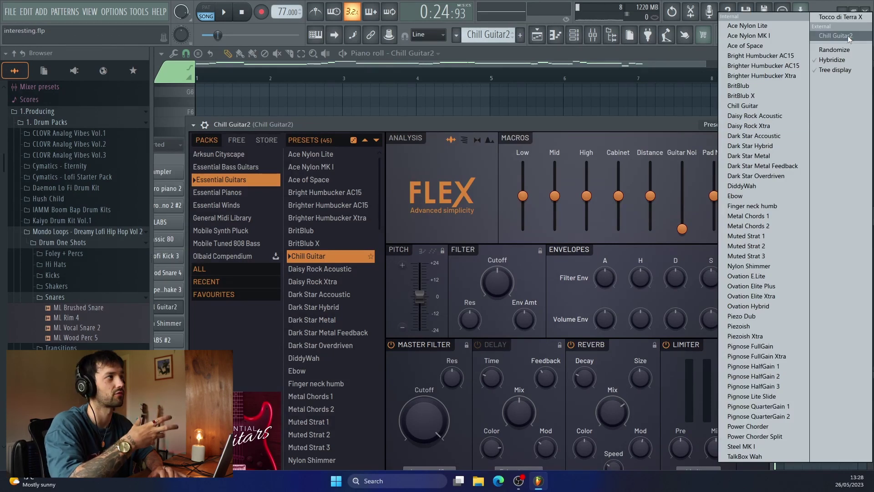
pyautogui.click(682, 125)
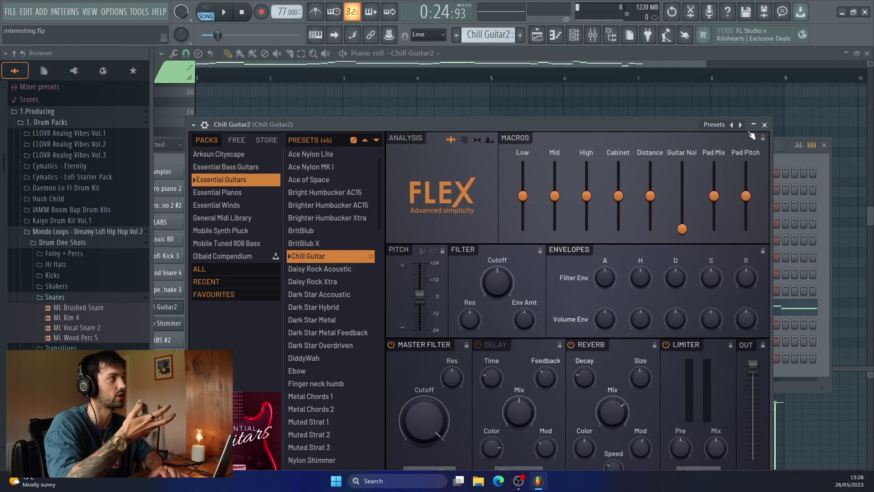
pyautogui.click(764, 125)
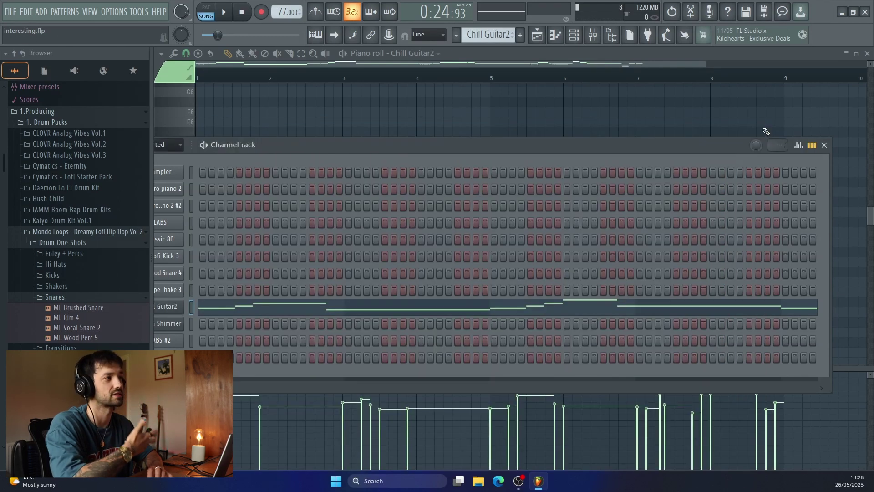
pyautogui.click(824, 145)
pyautogui.scroll(-2, 513, 213)
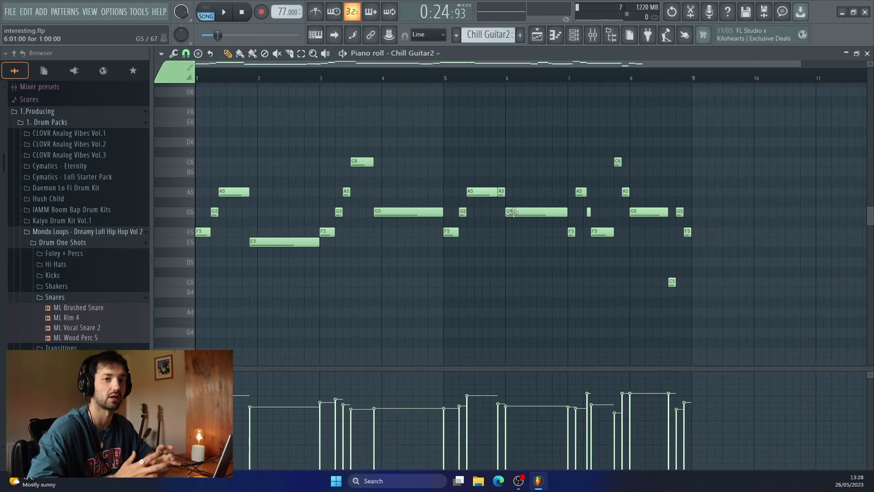
# - Play the Chill Guitar2 pattern alone in PAT mode, stop it, and return to the Playlist
pyautogui.click(210, 8)
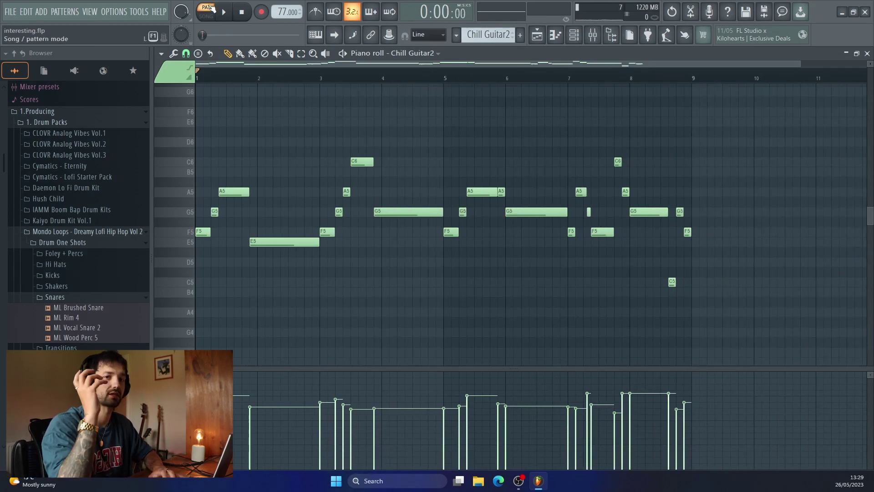
pyautogui.press('space')
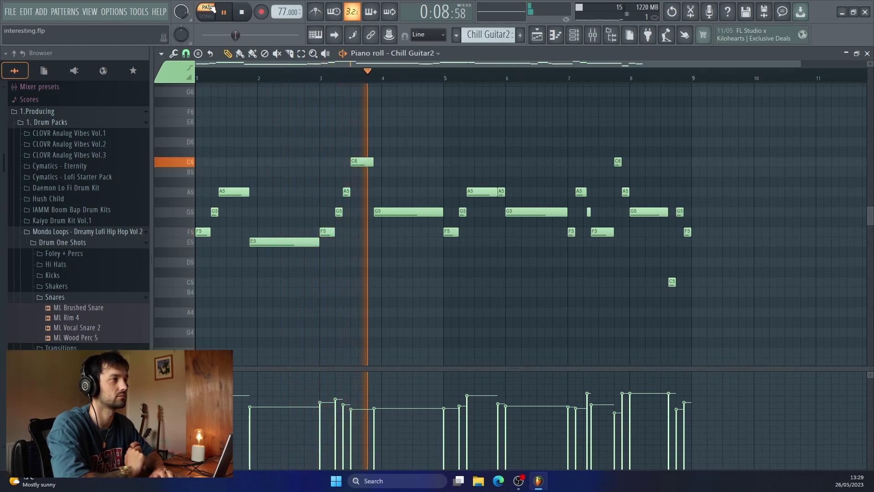
pyautogui.press('space')
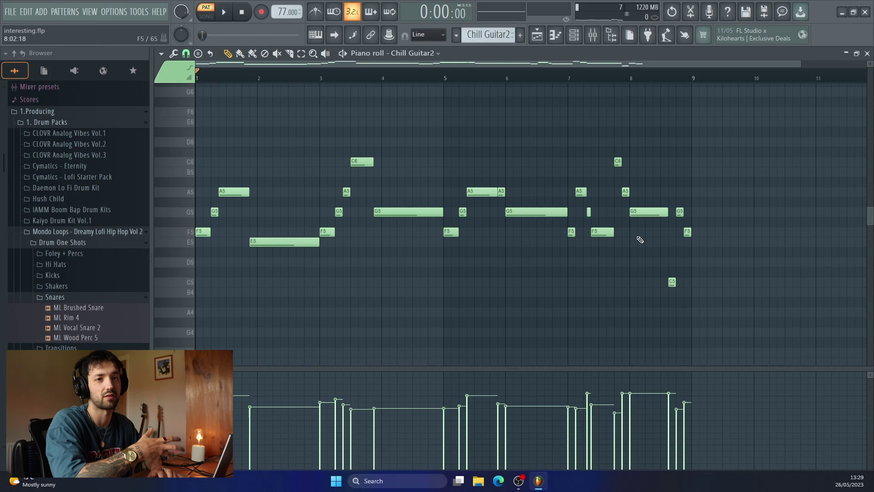
pyautogui.press('F5')
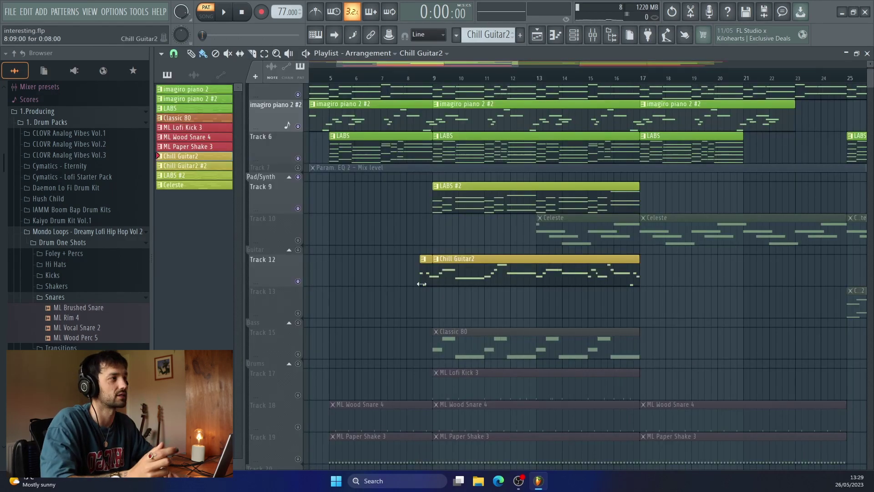
pyautogui.scroll(2, 421, 284)
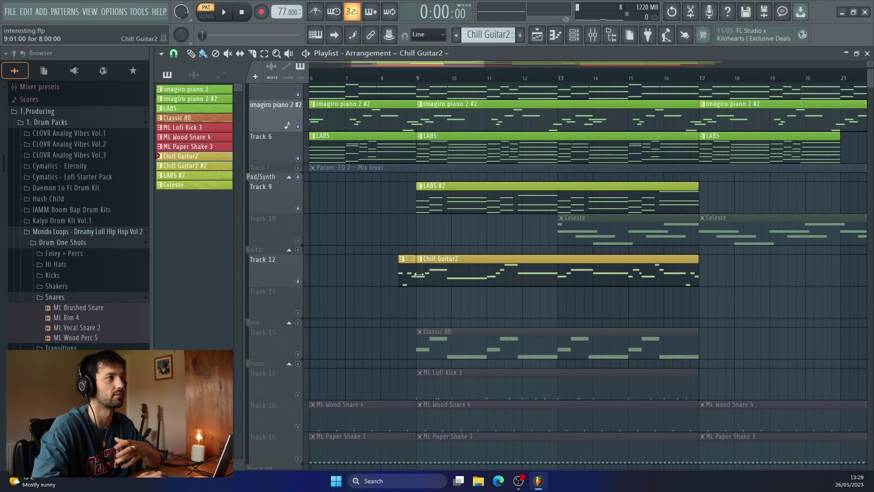
pyautogui.scroll(4, 425, 274)
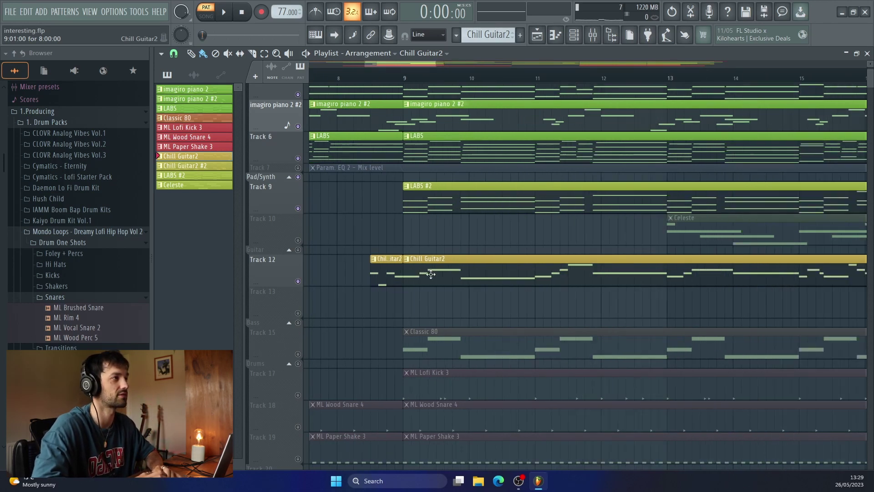
pyautogui.scroll(-4, 401, 275)
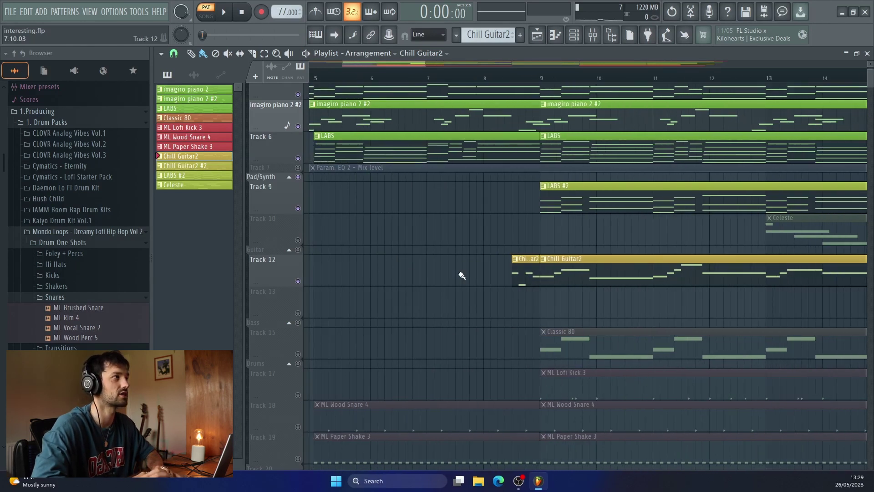
pyautogui.scroll(3, 462, 273)
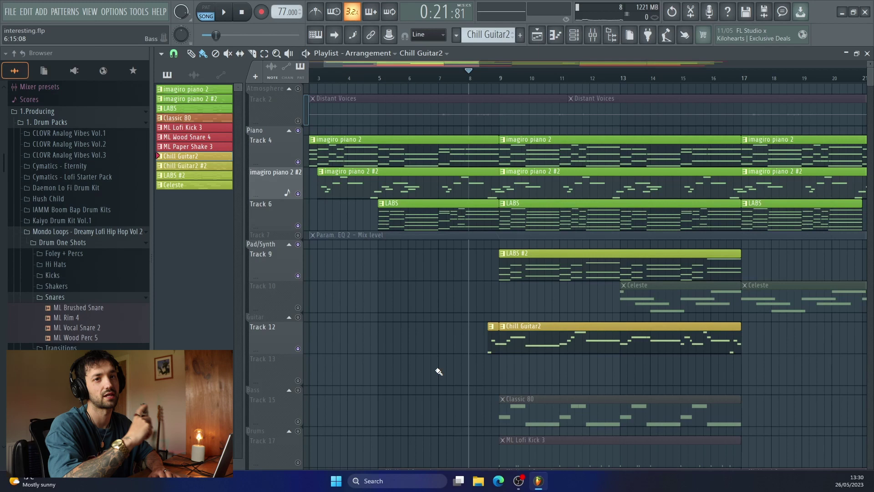
pyautogui.press('space')
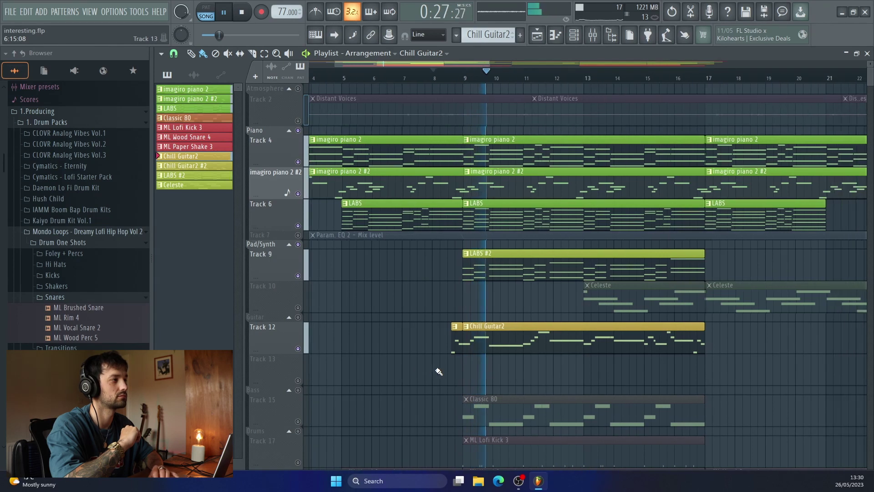
pyautogui.scroll(-1, 438, 371)
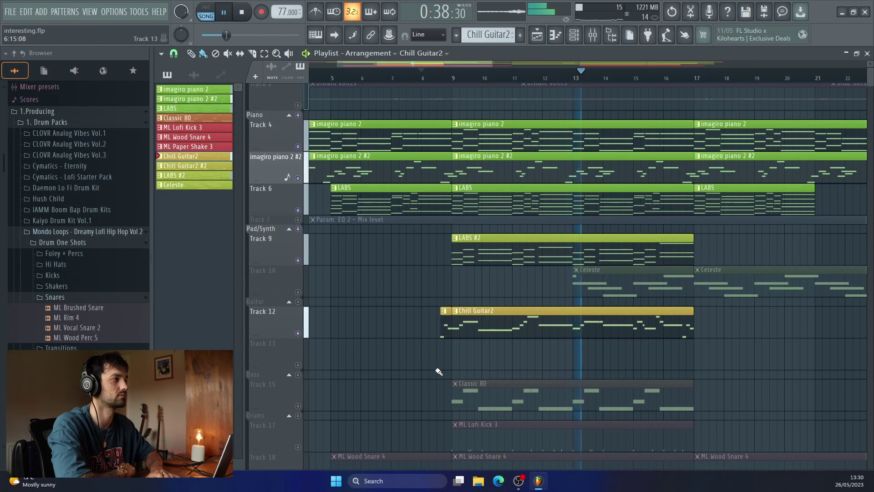
pyautogui.press('space')
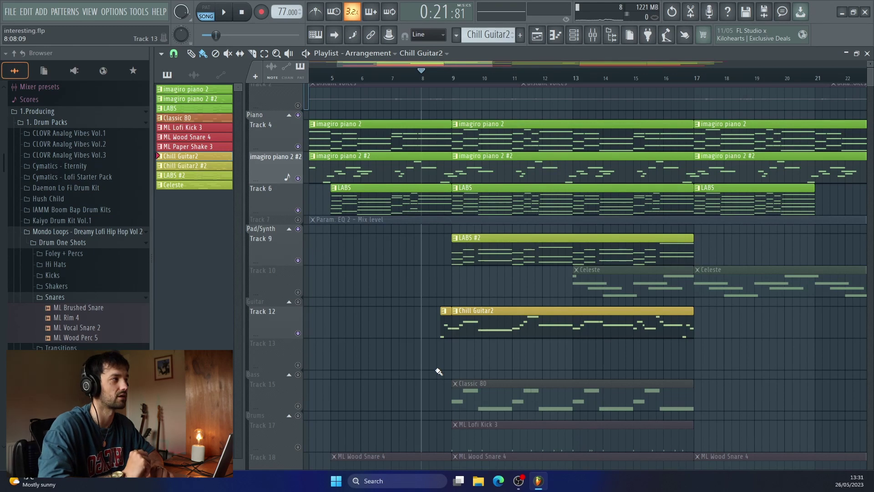
# - Unmute Track 10 and play the Celeste pattern's notes in the piano roll, then stop
pyautogui.click(298, 292)
pyautogui.hscroll(4, 441, 282)
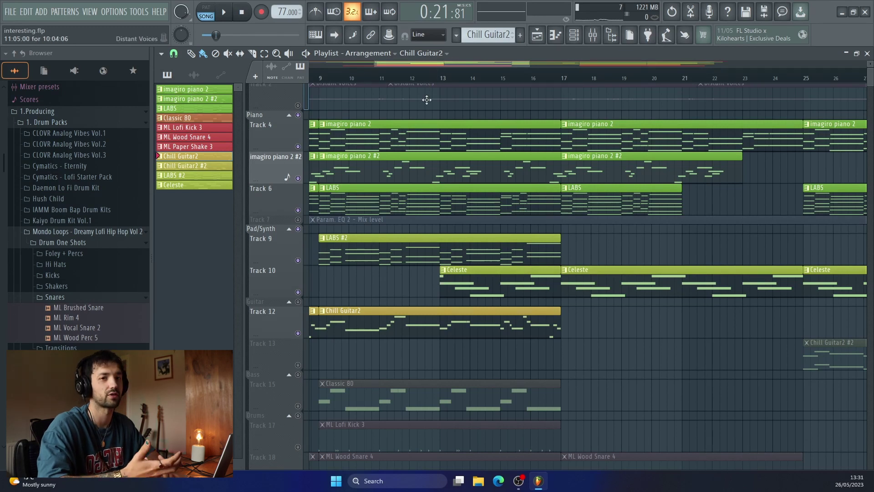
pyautogui.doubleClick(457, 273)
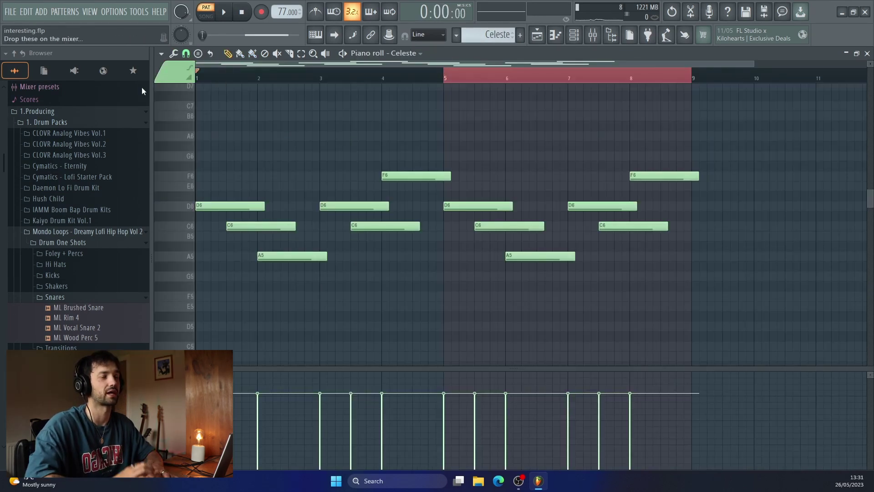
pyautogui.press('space')
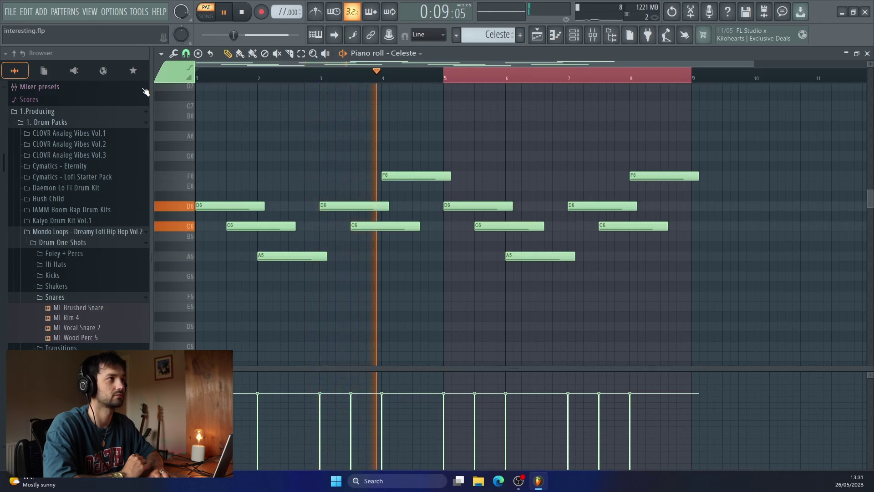
pyautogui.press('space')
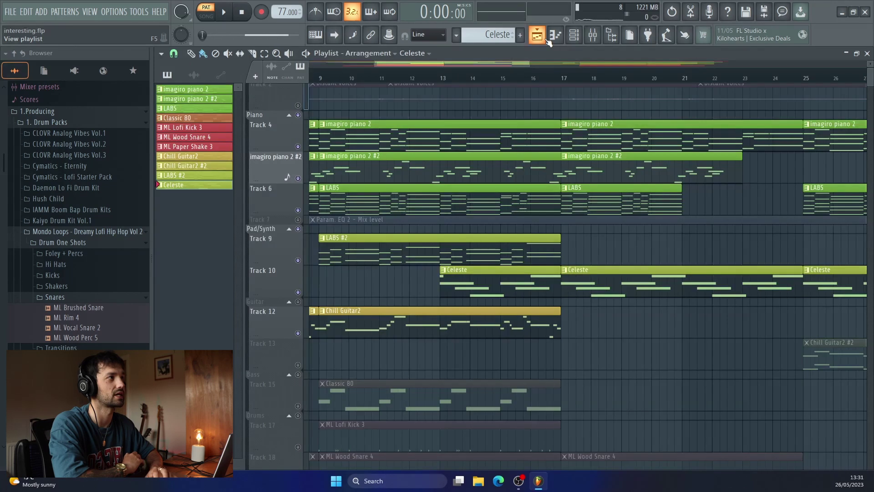
# - Play the arrangement from bar 11 in the Playlist, then stop it
pyautogui.click(537, 35)
pyautogui.click(440, 79)
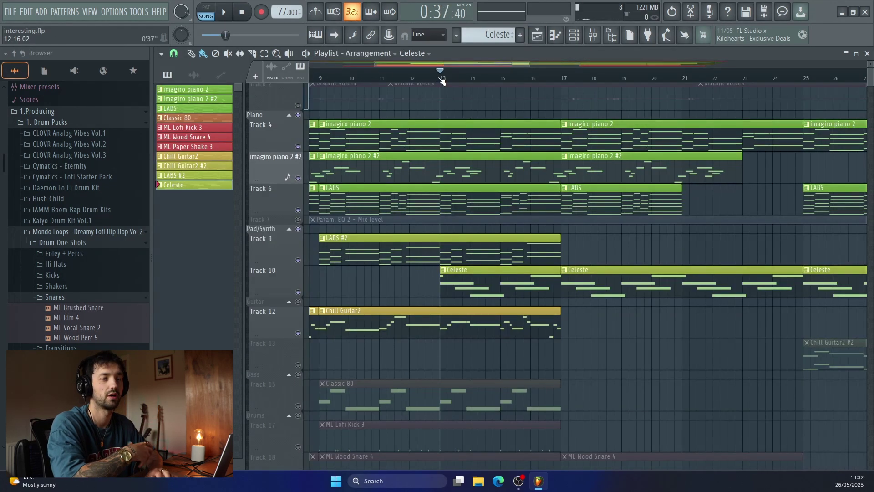
pyautogui.click(380, 78)
pyautogui.scroll(2, 385, 78)
pyautogui.press('space')
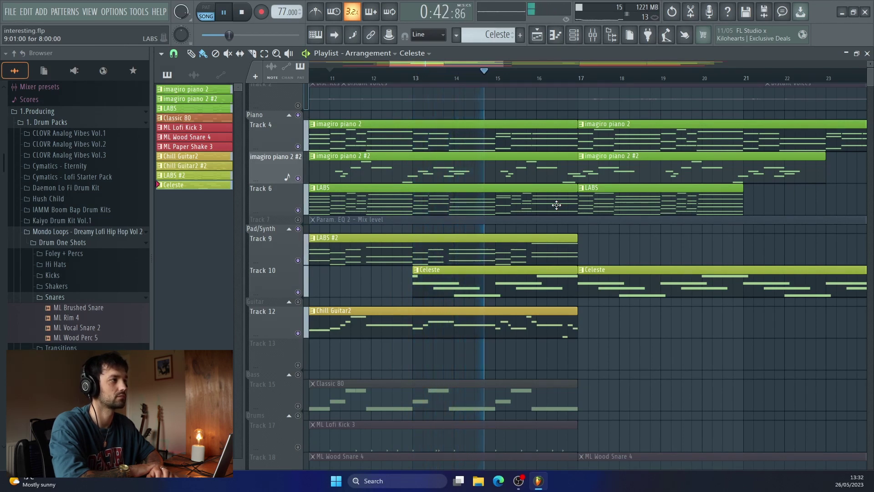
pyautogui.press('space')
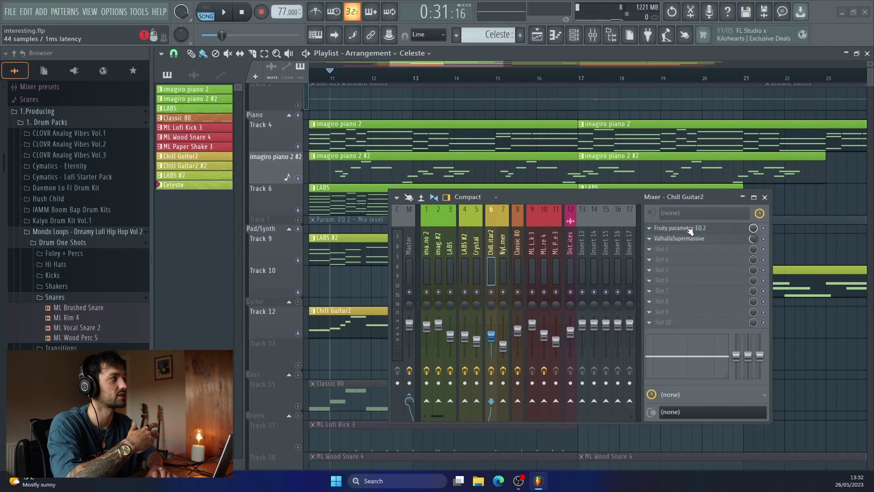
# - Open the Chill Guitar2 Fruity parametric EQ 2, moving the mixer aside to view it
pyautogui.click(691, 228)
pyautogui.moveTo(690, 197); pyautogui.dragTo(771, 237)
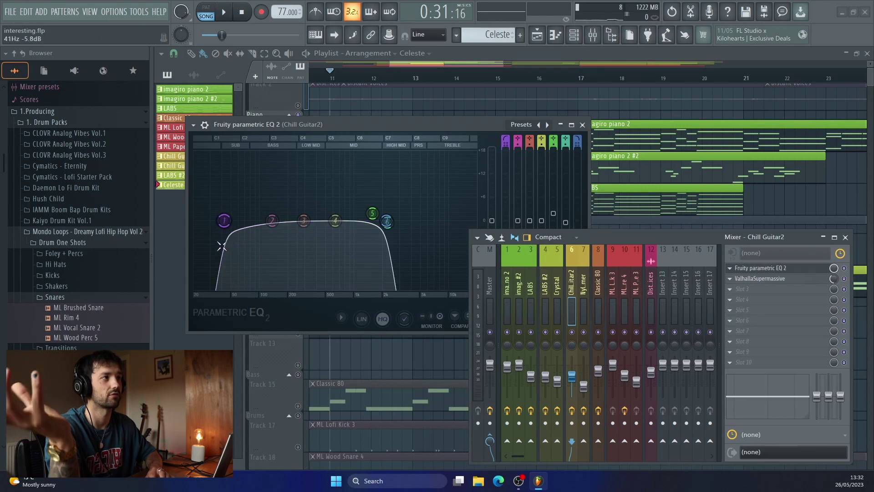
pyautogui.moveTo(374, 216)
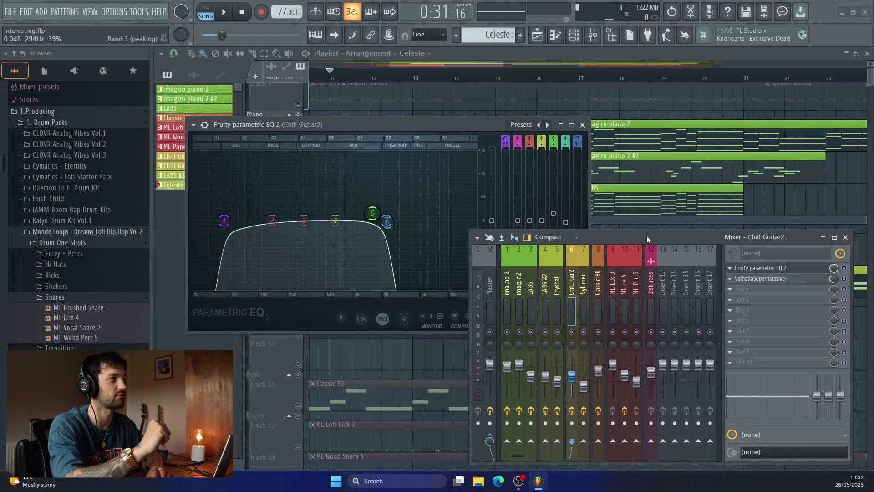
# - Inspect the ValhallaSupermassive reverb, then close the reverb, the EQ and the mixer
pyautogui.click(760, 280)
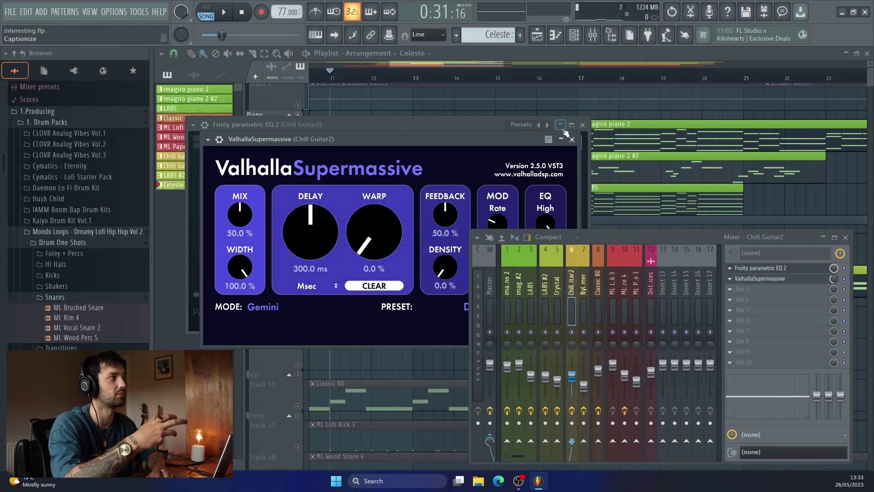
pyautogui.click(572, 139)
pyautogui.click(582, 125)
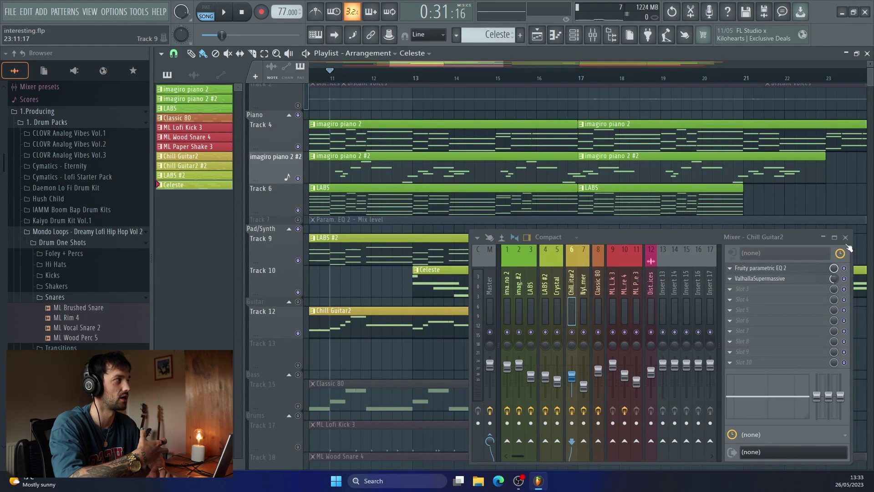
pyautogui.click(846, 237)
pyautogui.hscroll(-4, 623, 277)
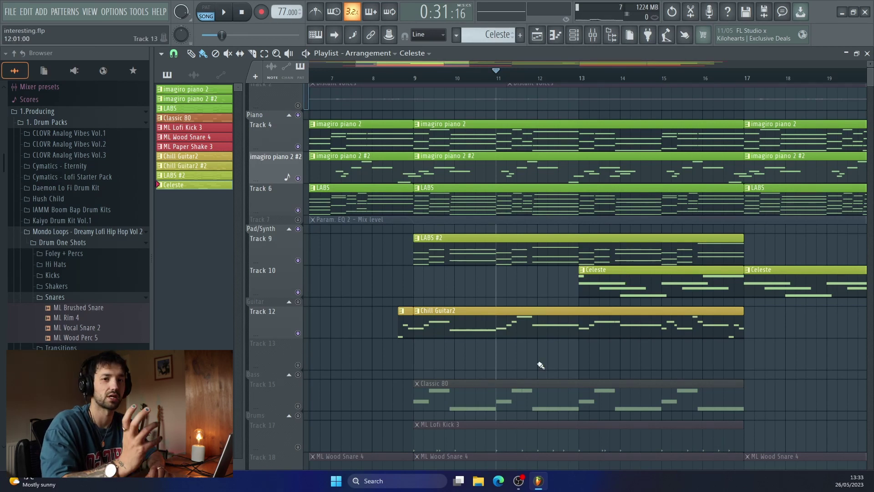
# - Open the Classic 80 bass clip on Track 15 to view its F5, D5 and C5 notes
pyautogui.hscroll(-3, 541, 366)
pyautogui.scroll(-1, 524, 367)
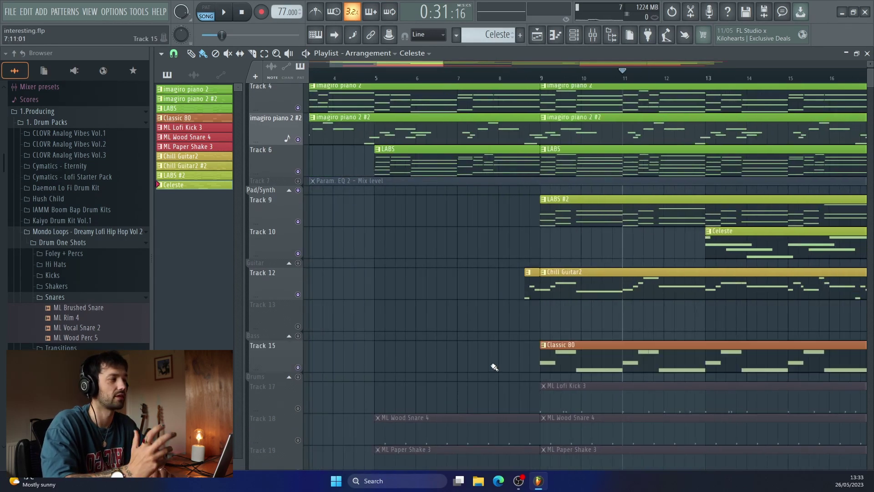
pyautogui.doubleClick(580, 361)
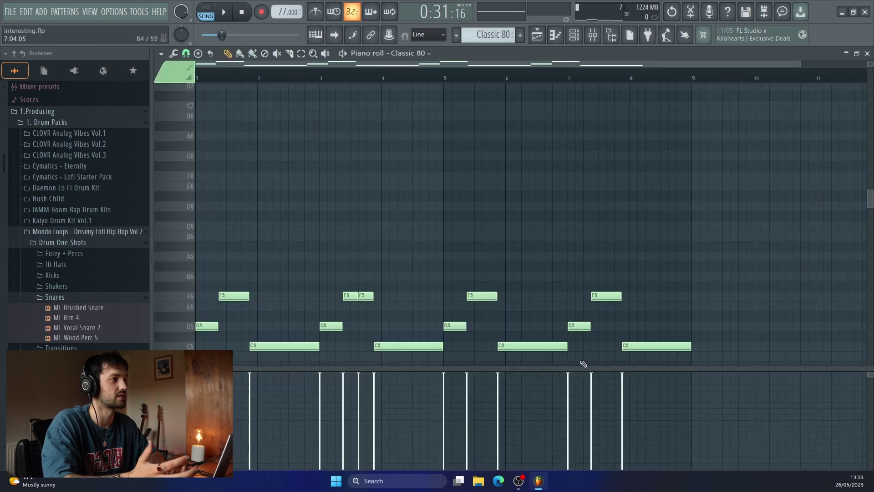
pyautogui.scroll(-2, 402, 329)
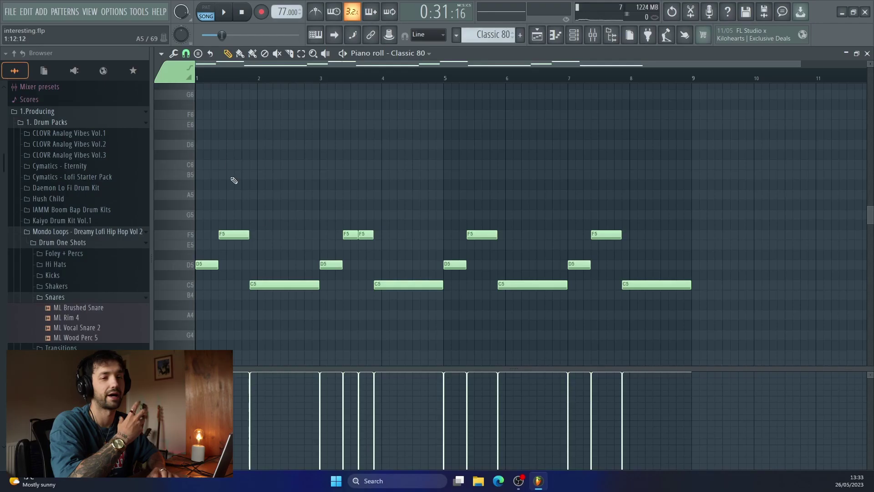
pyautogui.click(538, 34)
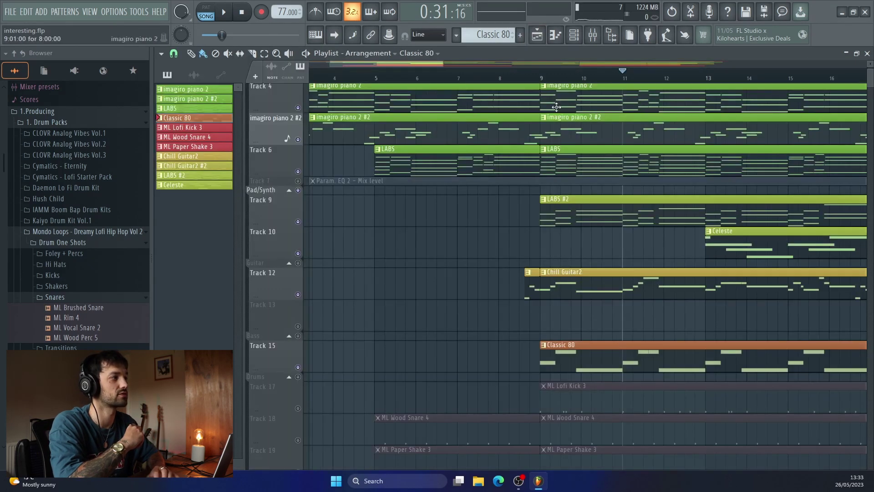
pyautogui.click(467, 81)
pyautogui.press('space')
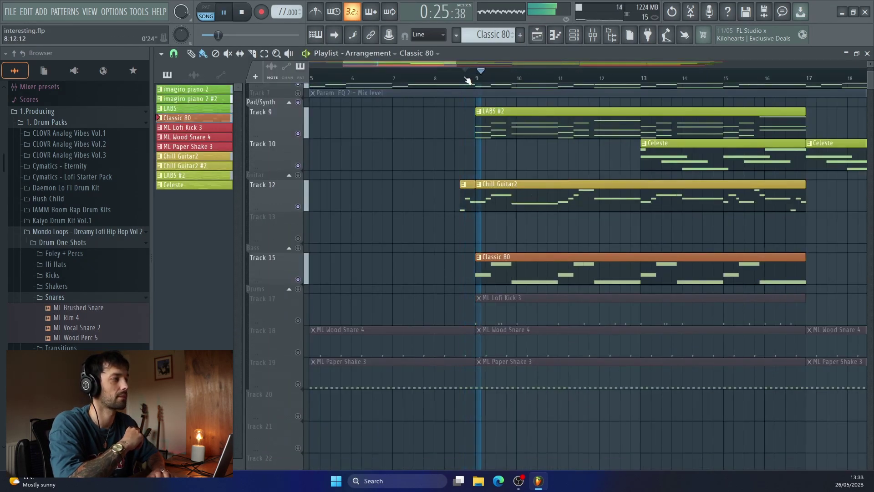
pyautogui.scroll(-3, 501, 195)
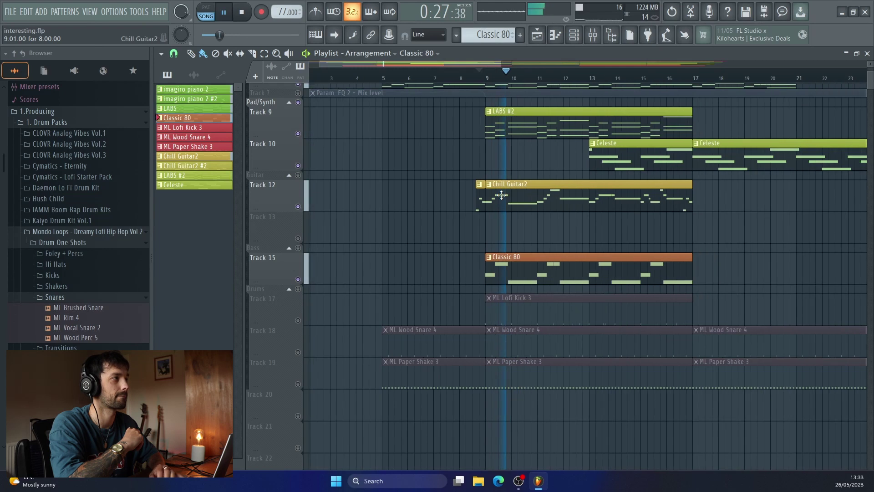
pyautogui.scroll(2, 501, 195)
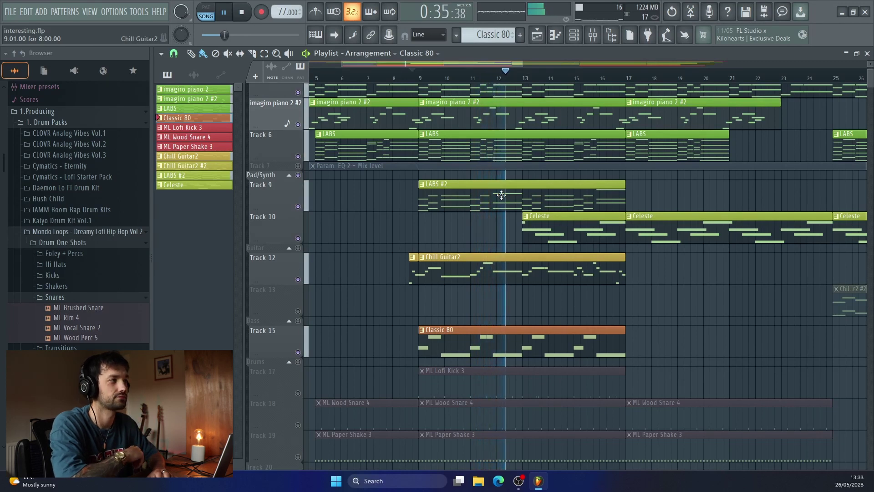
pyautogui.press('space')
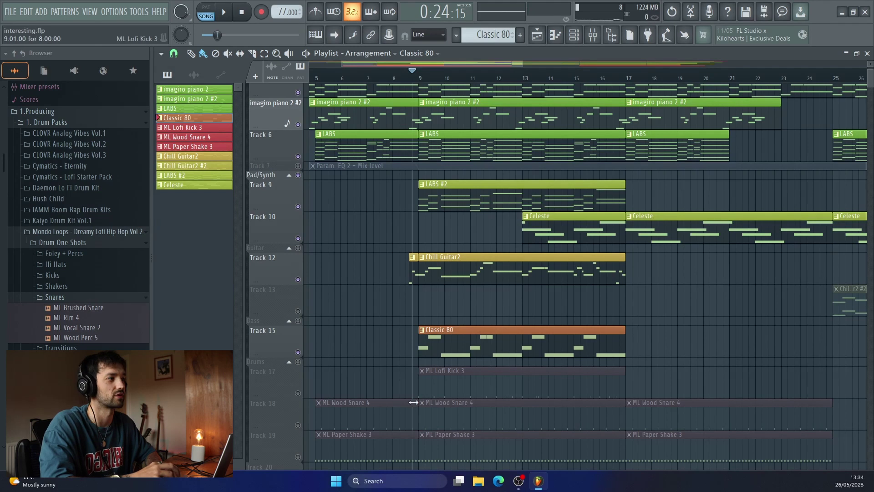
# - Solo ML Lofi Kick 3 and play, then re-enable ML Wood Snare 4 and ML Paper Shake 3 and stop
pyautogui.scroll(-2, 448, 397)
pyautogui.rightClick(298, 344)
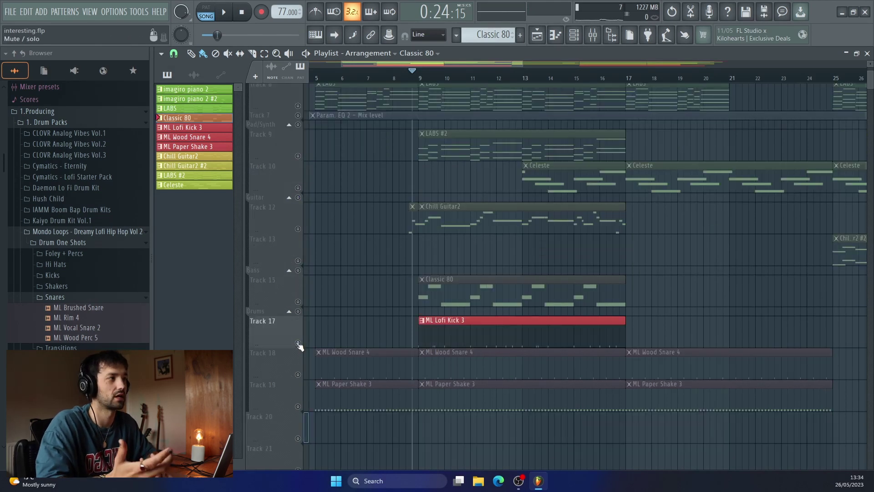
pyautogui.press('space')
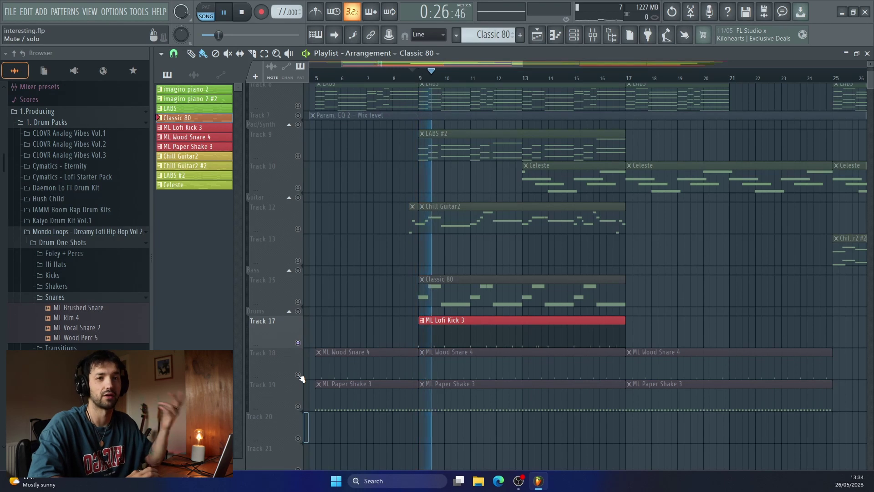
pyautogui.click(298, 375)
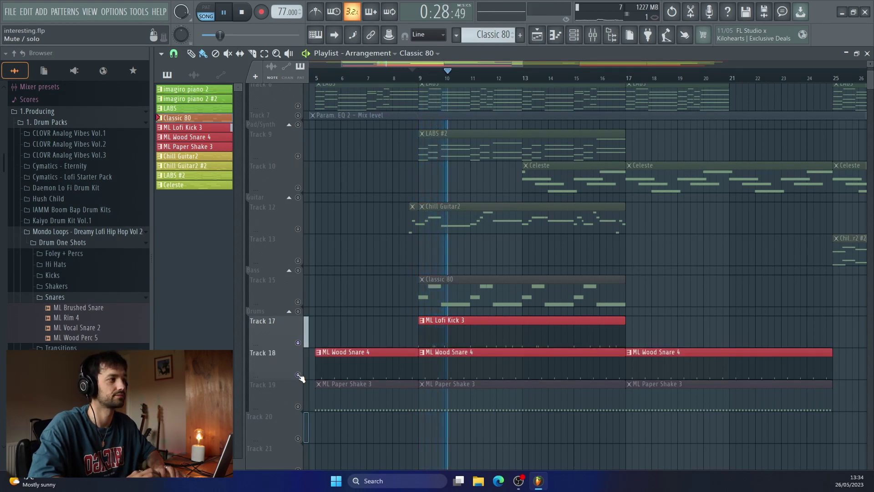
pyautogui.click(298, 407)
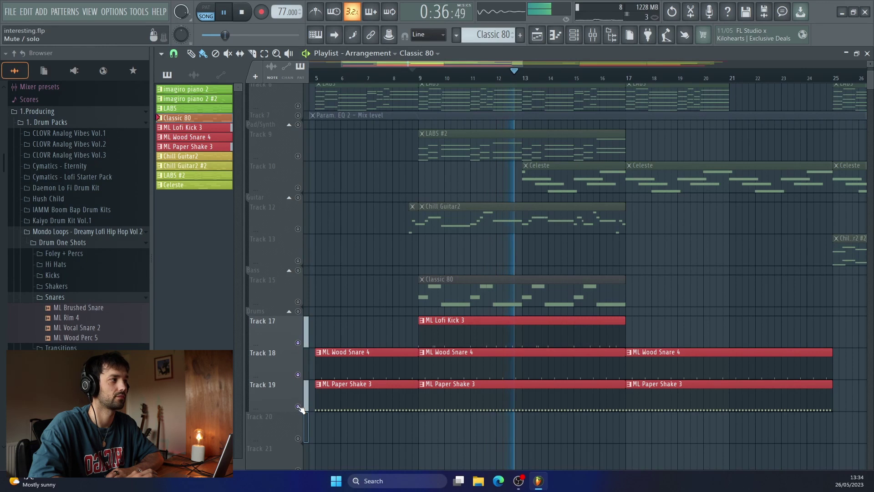
pyautogui.press('space')
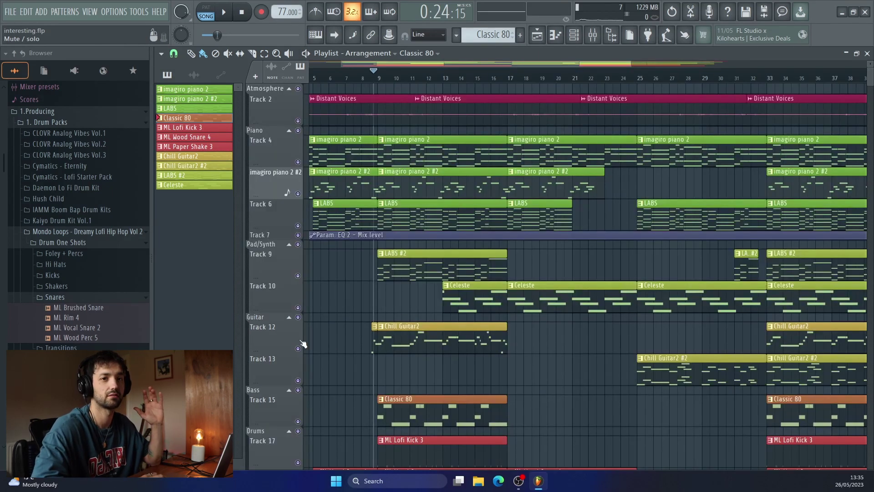
# - Play the arrangement from bar 5, following it past bar 16 as the drums come in
pyautogui.hscroll(-2, 429, 220)
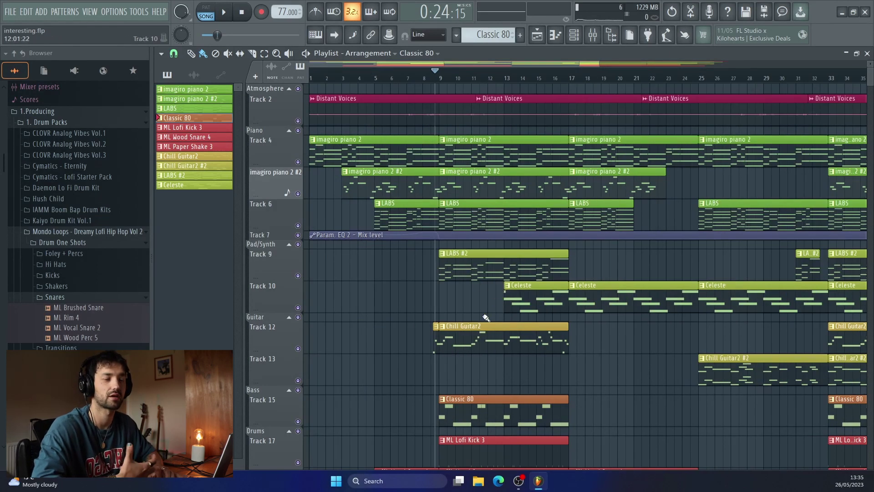
pyautogui.scroll(-2, 465, 377)
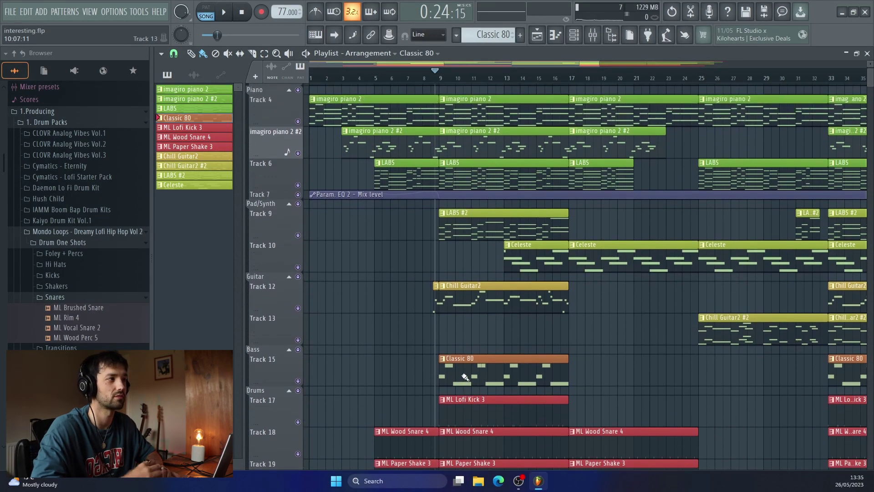
pyautogui.click(373, 78)
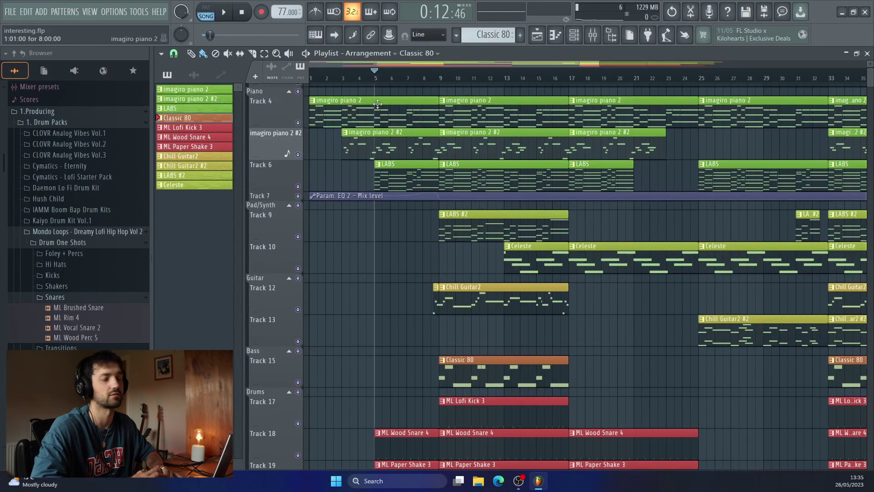
pyautogui.press('space')
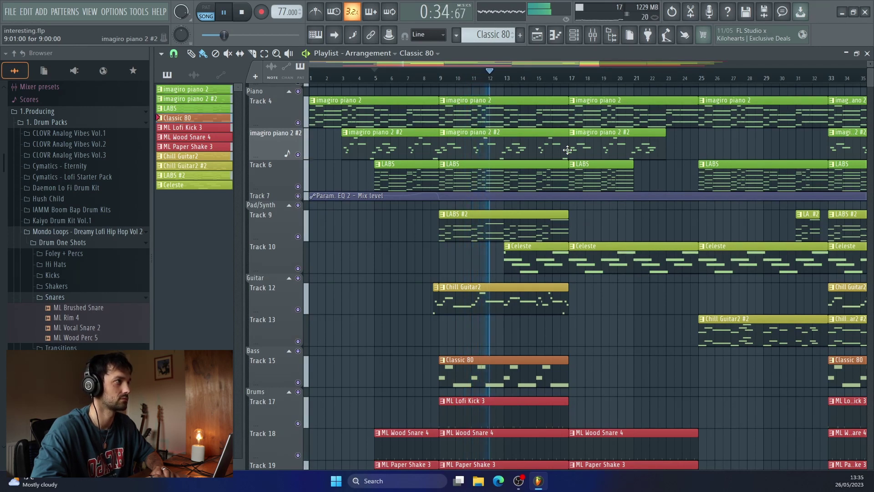
pyautogui.hscroll(2, 567, 150)
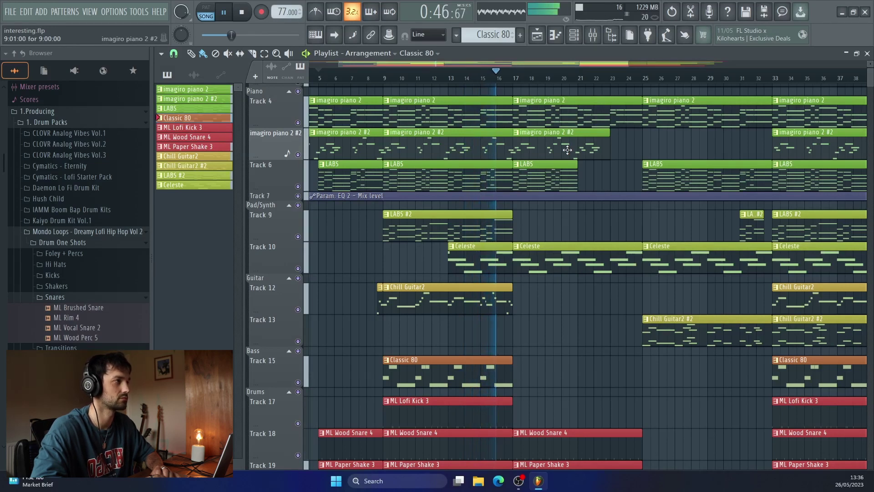
pyautogui.hscroll(3, 567, 150)
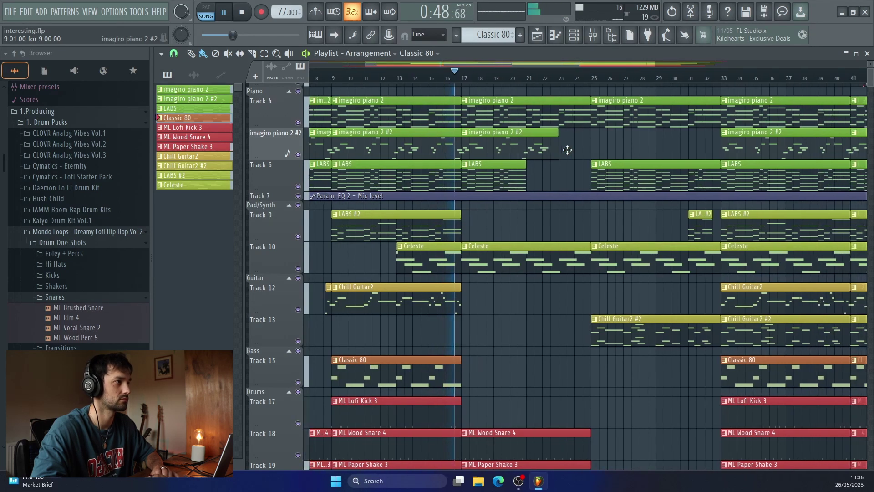
pyautogui.press('space')
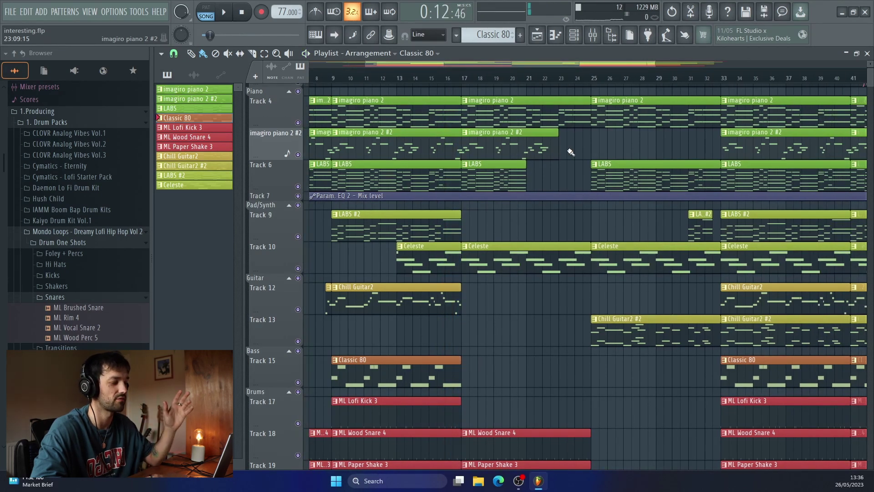
pyautogui.hscroll(3, 705, 199)
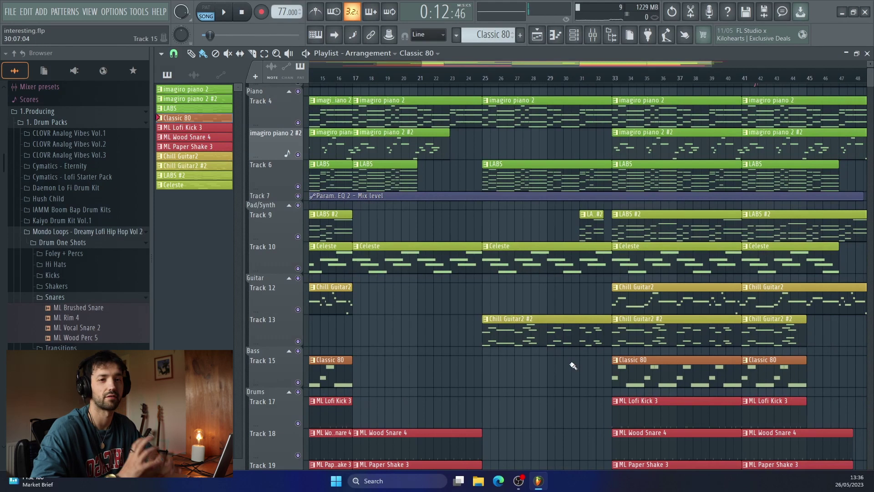
pyautogui.scroll(2, 622, 360)
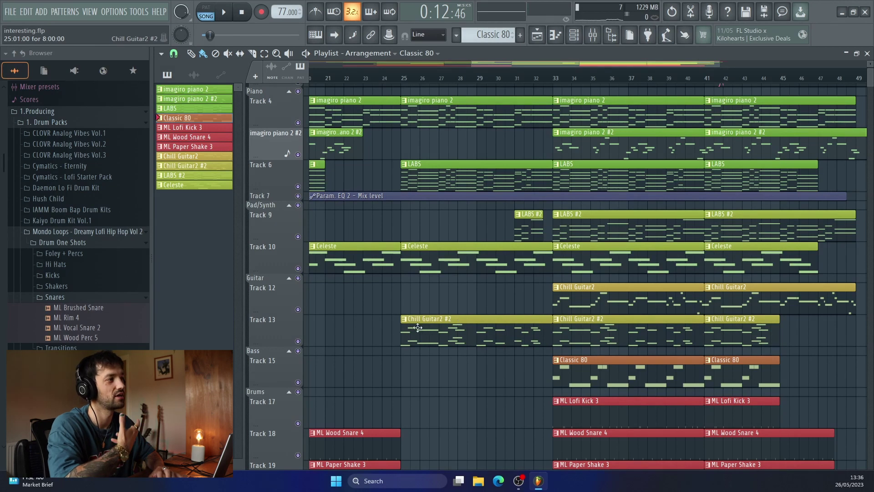
pyautogui.press('F6')
pyautogui.moveTo(368, 144); pyautogui.dragTo(446, 152)
pyautogui.click(247, 331)
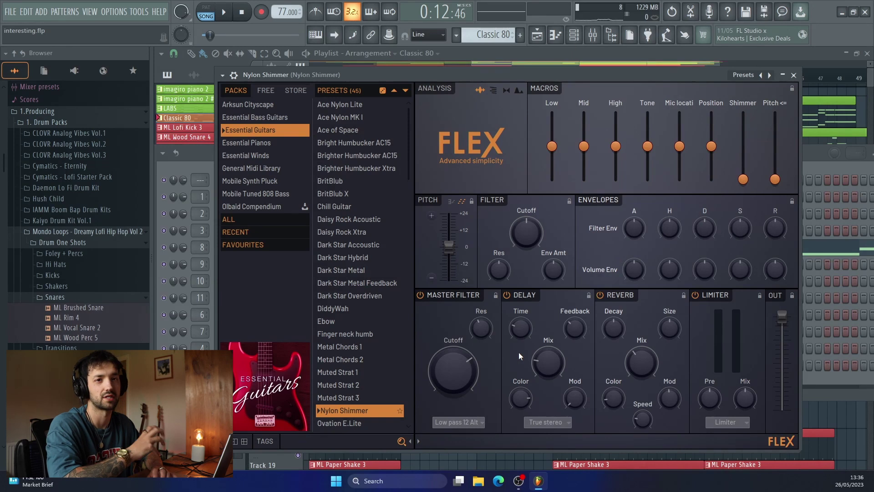
pyautogui.click(794, 75)
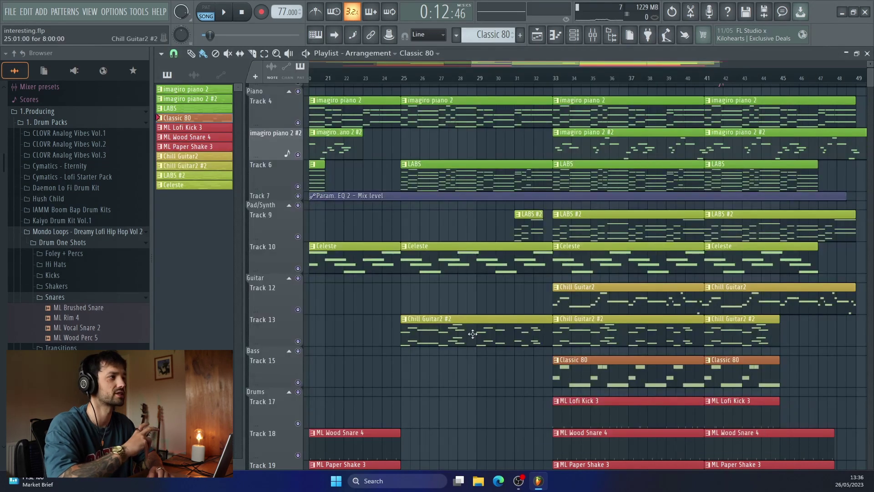
# - Play the Chill Guitar2 #2 pattern alone in PAT mode, stop it, and return to the Playlist
pyautogui.doubleClick(449, 341)
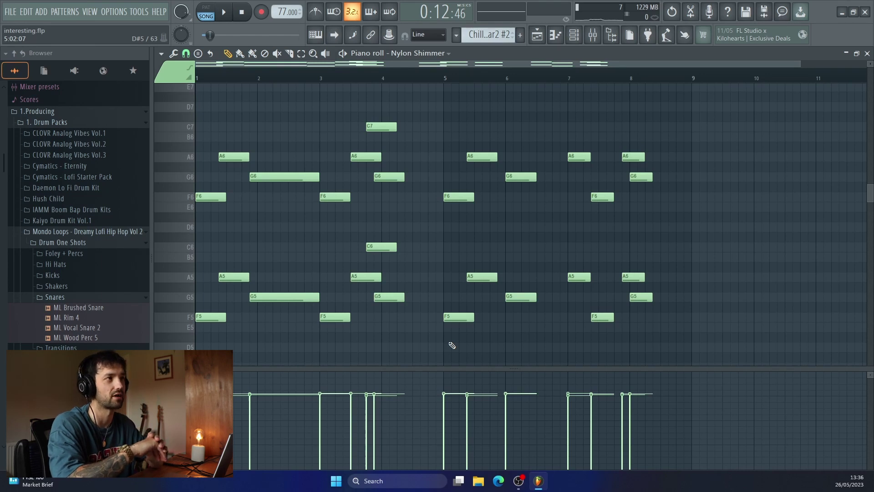
pyautogui.click(209, 9)
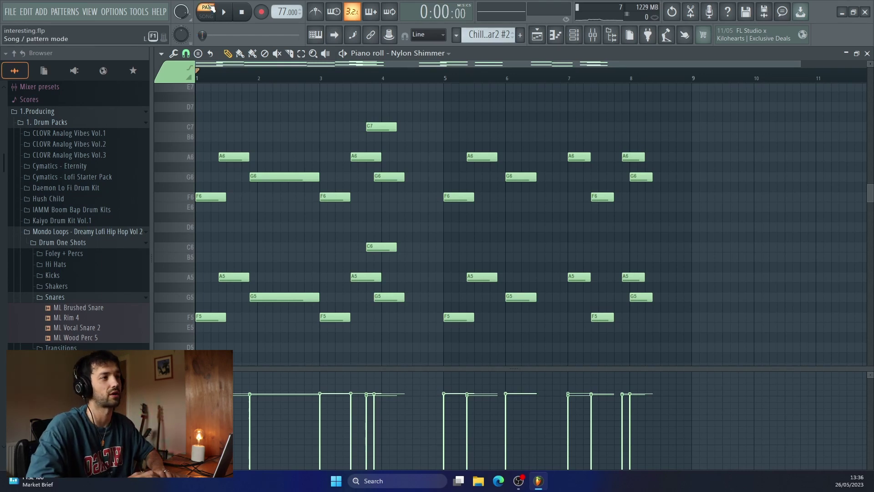
pyautogui.press('space')
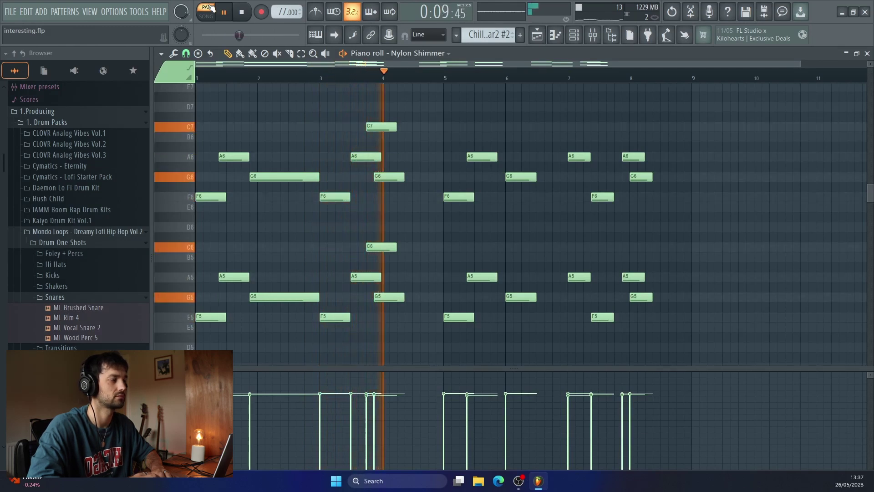
pyautogui.press('space')
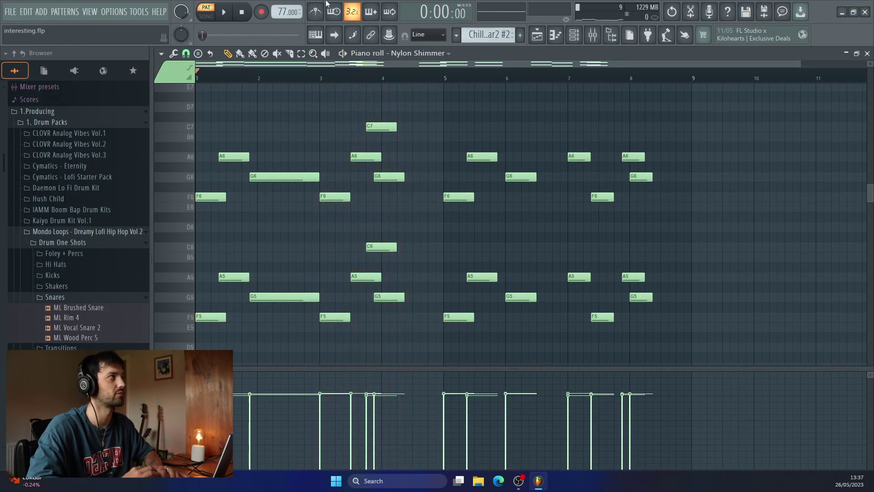
pyautogui.press('F5')
pyautogui.hscroll(2, 503, 219)
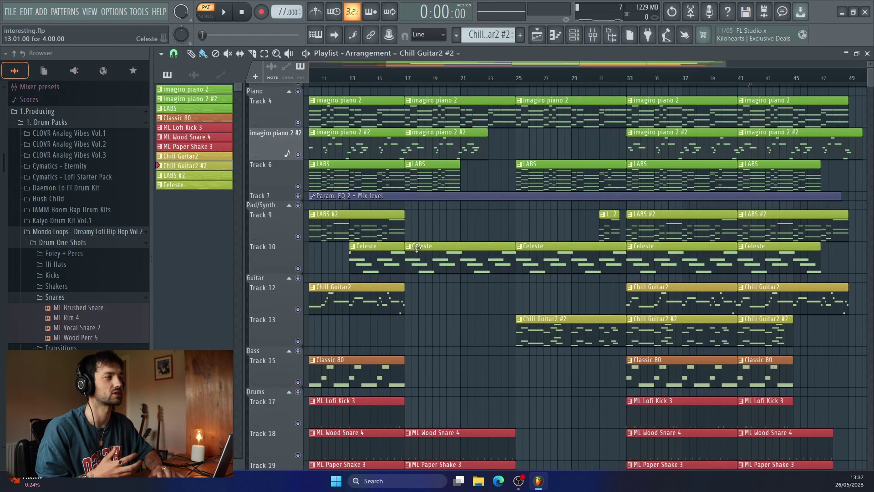
# - Play the arrangement in song mode from bar 25, then stop
pyautogui.click(502, 86)
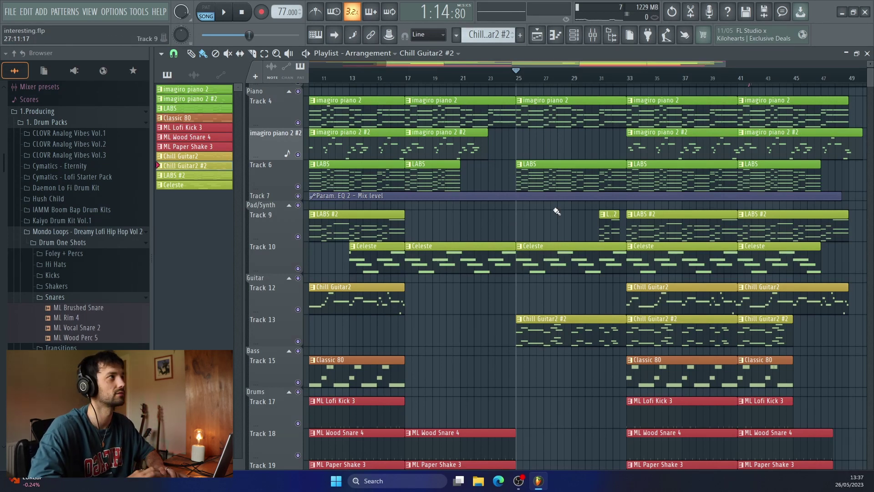
pyautogui.press('space')
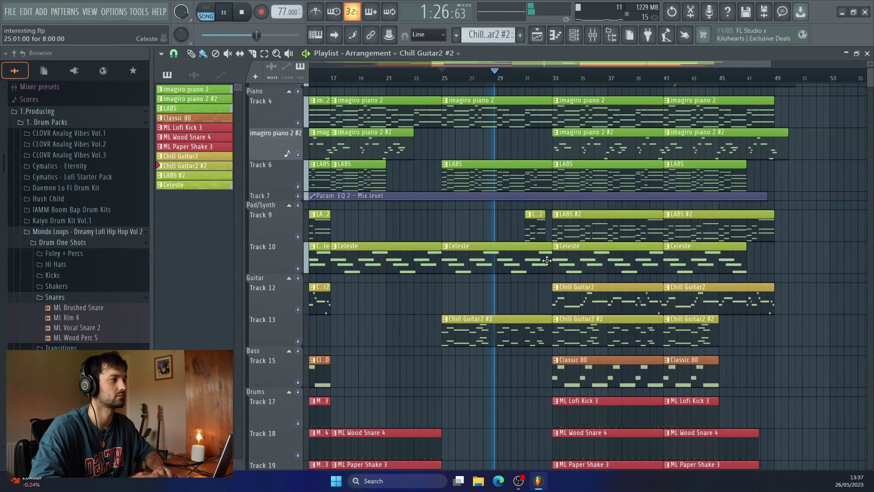
pyautogui.press('space')
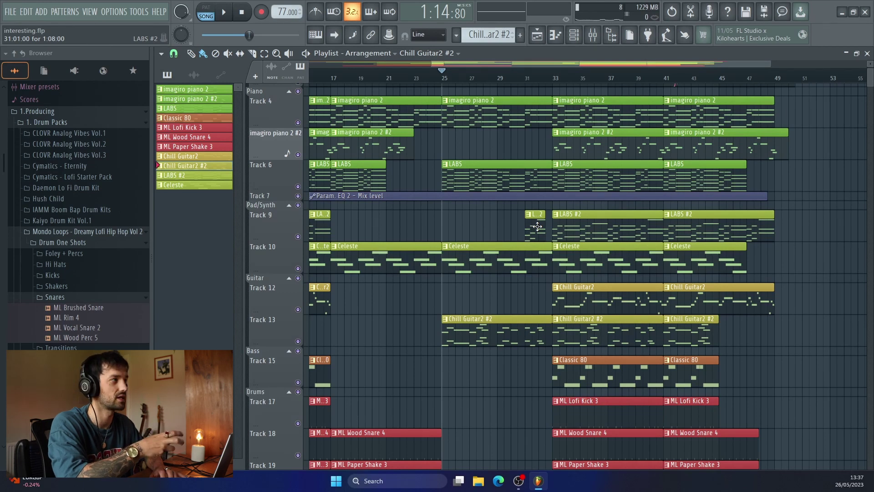
# - Play the arrangement from around bar 31, where the whole band comes in
pyautogui.click(528, 79)
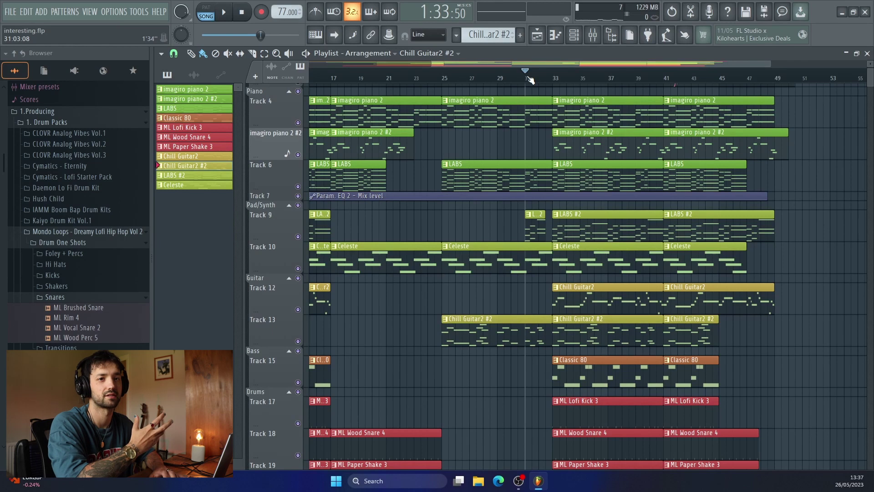
pyautogui.press('space')
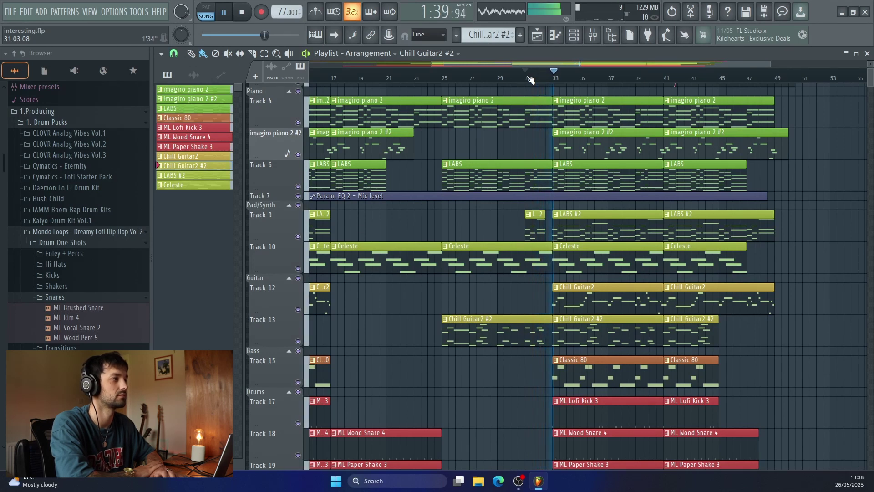
pyautogui.scroll(-2, 530, 80)
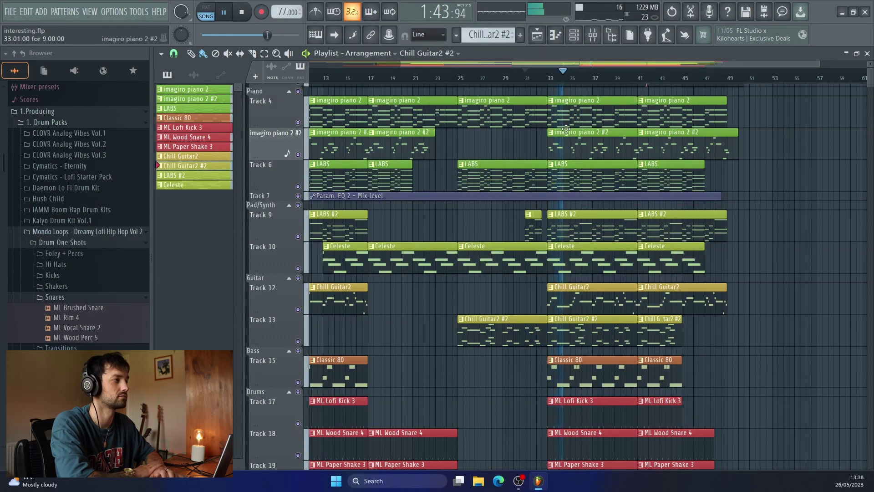
pyautogui.scroll(-3, 607, 210)
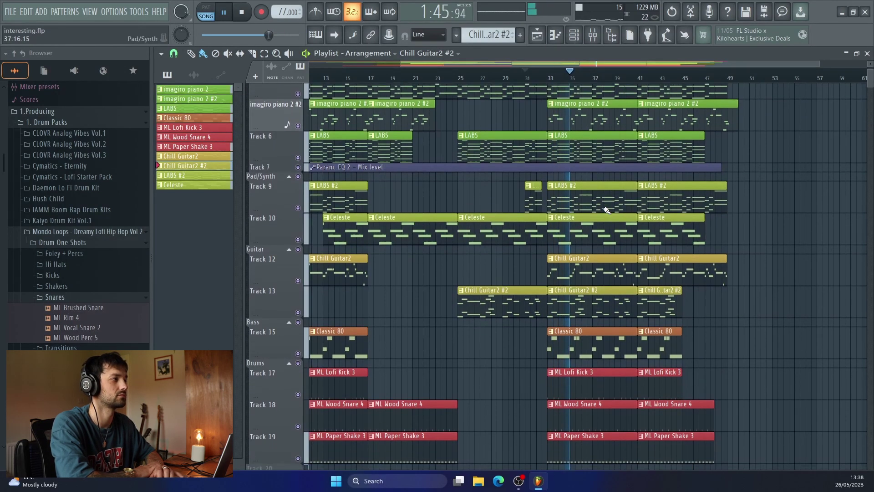
pyautogui.scroll(2, 606, 210)
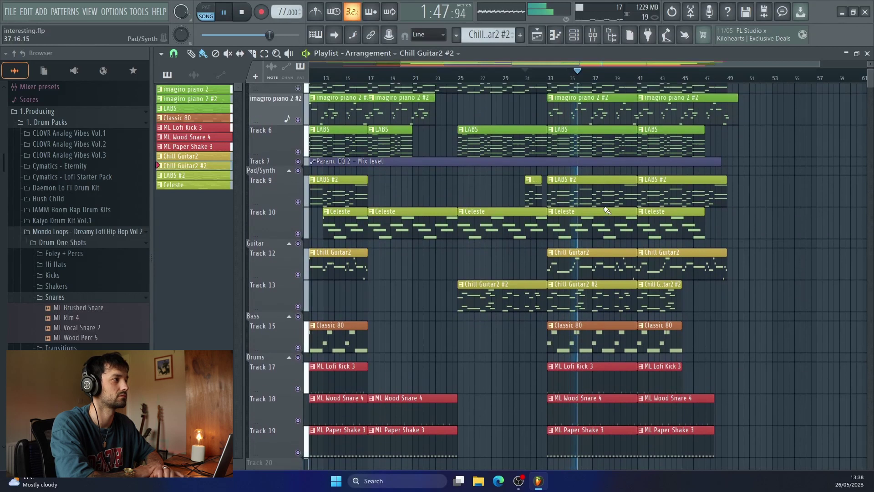